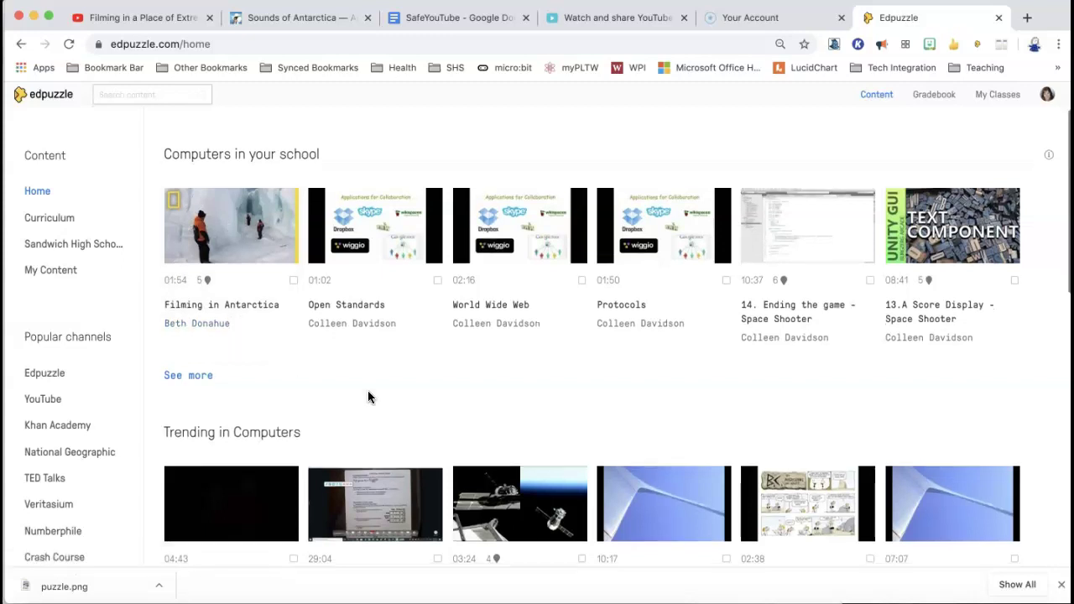
- Look through the school and trending video collections on the content home page
scroll(367, 390, "down", 3)
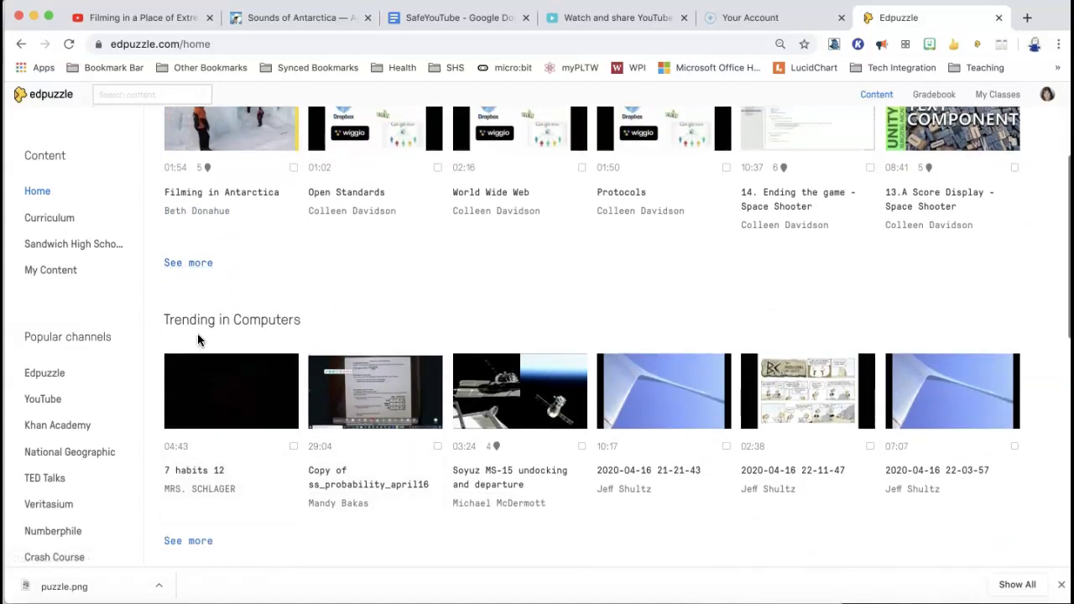
scroll(198, 340, "down", 3)
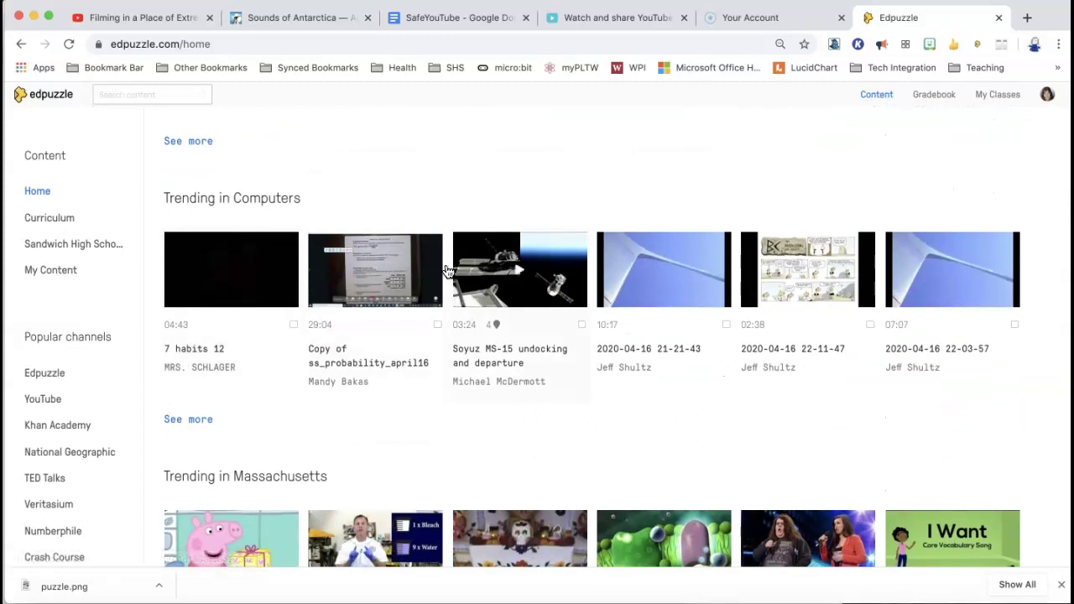
scroll(708, 344, "down", 3)
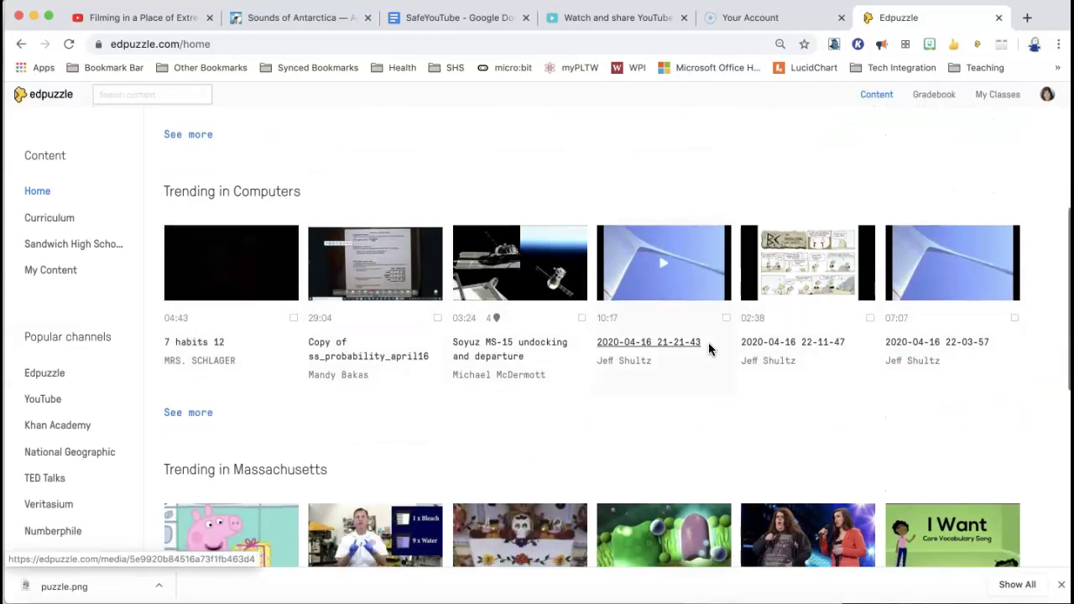
scroll(708, 346, "down", 5)
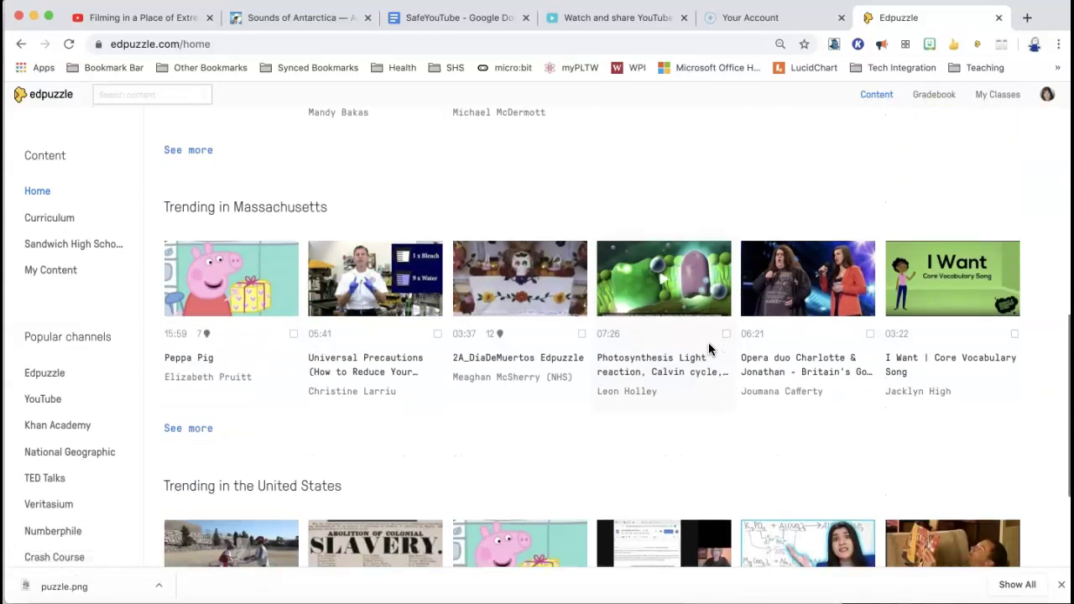
scroll(619, 435, "down", 1)
scroll(619, 436, "down", 3)
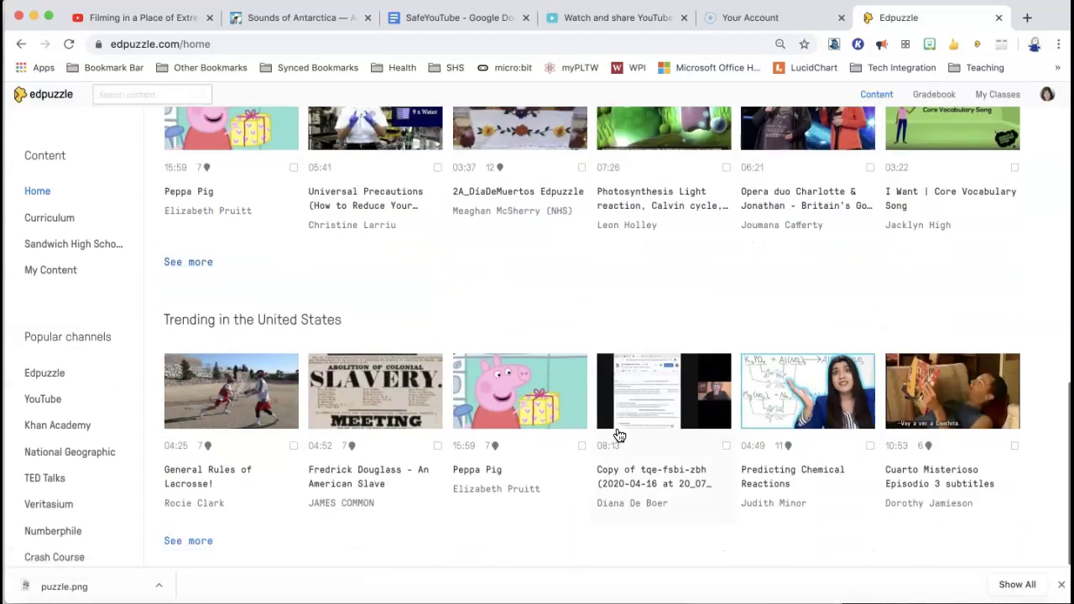
scroll(619, 435, "up", 1)
scroll(619, 436, "up", 8)
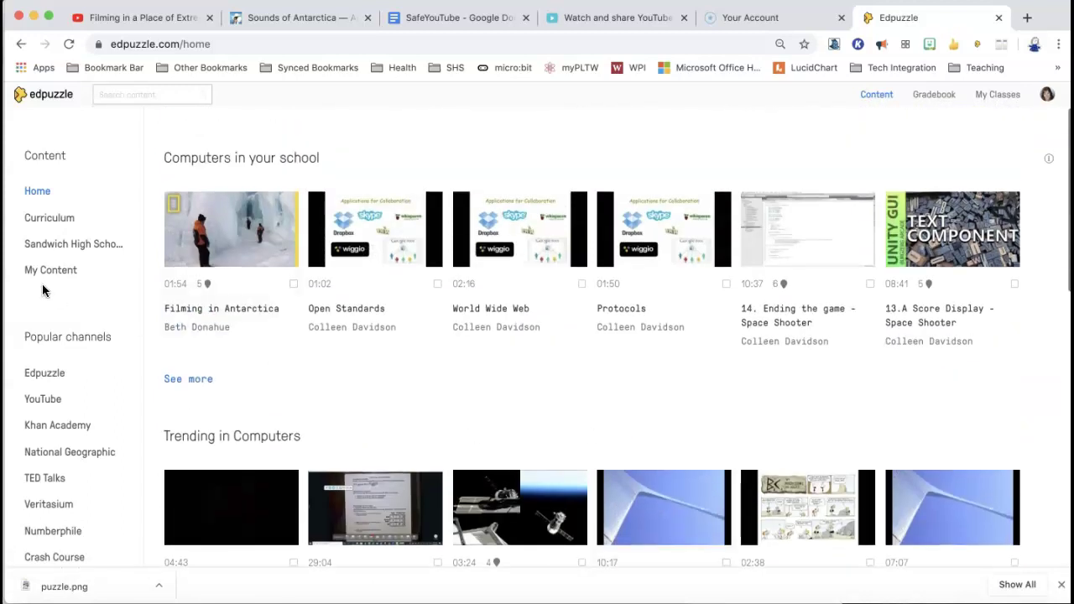
- View the high school subjects in Edpuzzle's curriculum and go to the My Content library
left_click(55, 223)
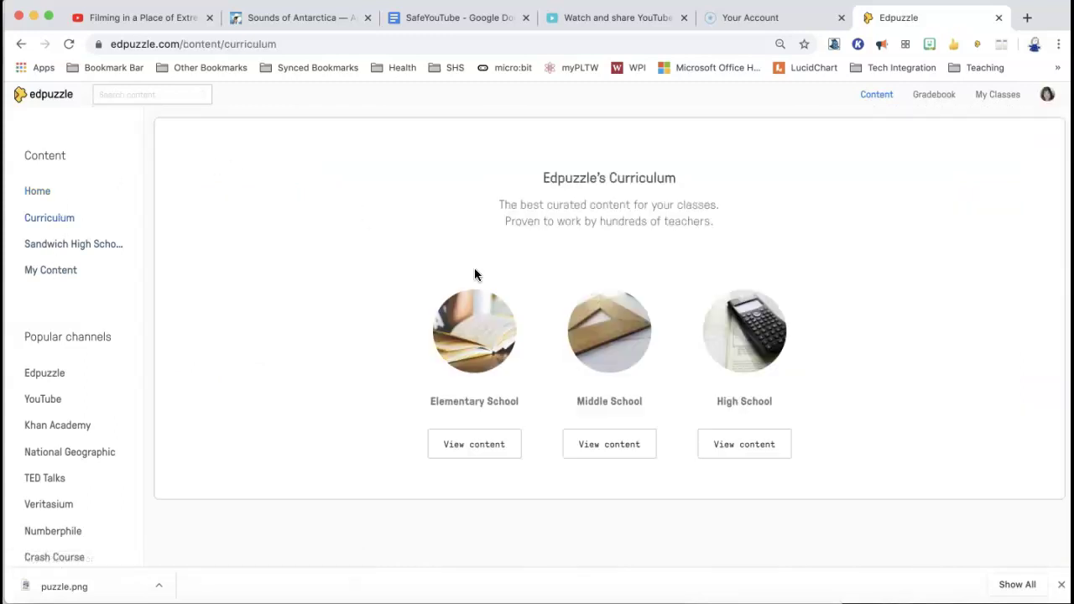
left_click(764, 446)
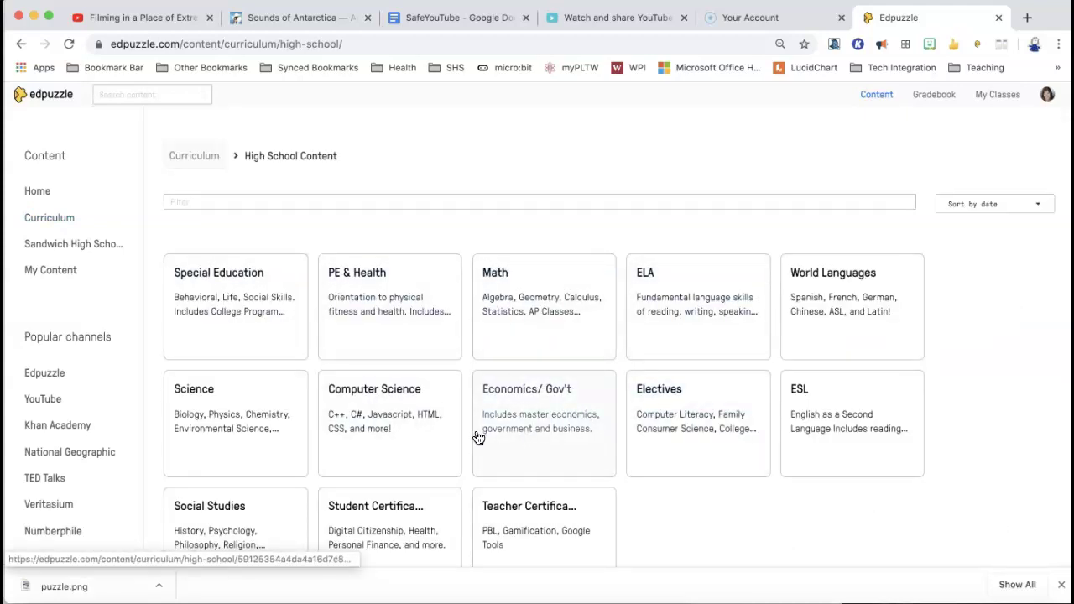
left_click(57, 270)
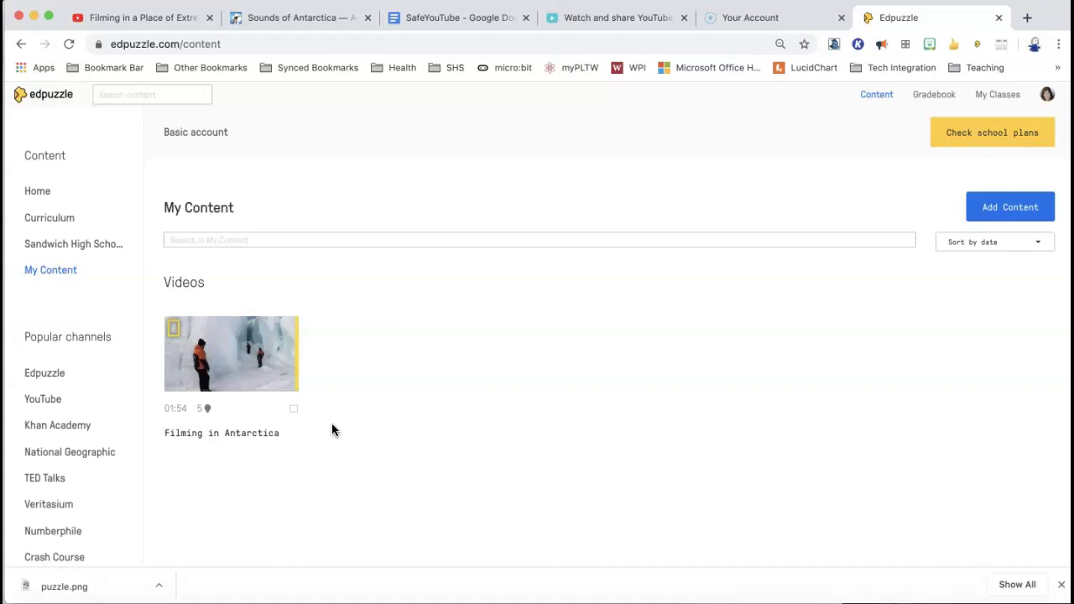
- View the account's teacher invitation options for earning more storage space and close them
left_click(1048, 96)
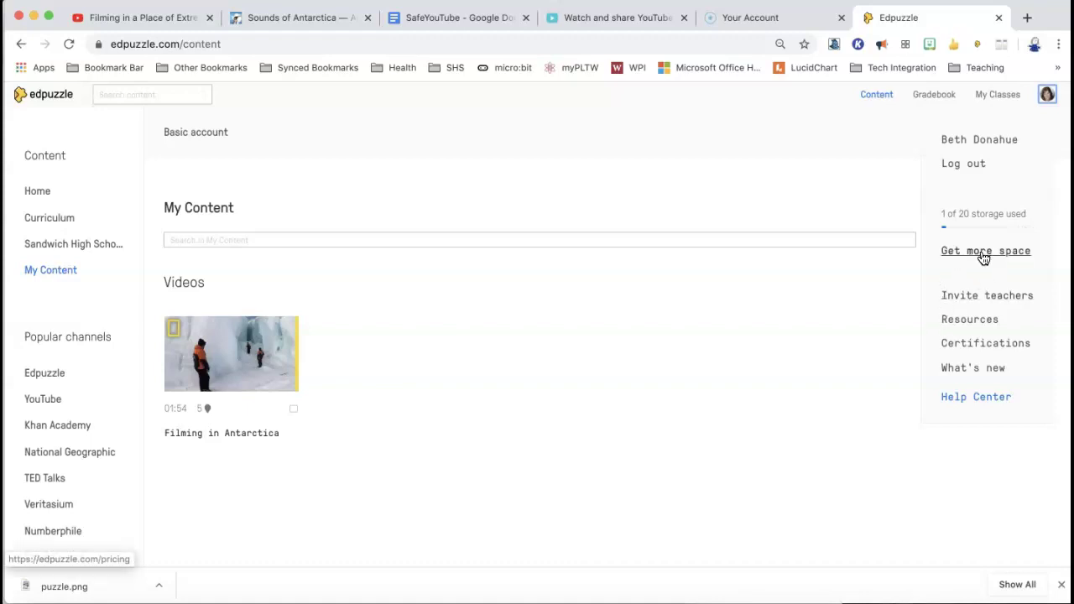
left_click(1001, 298)
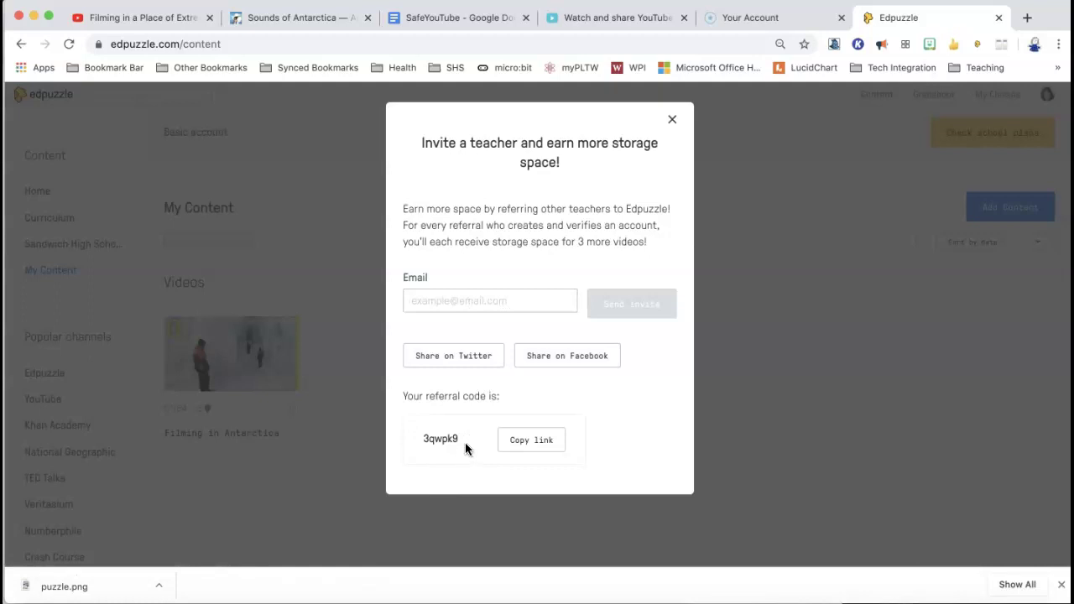
left_click(671, 121)
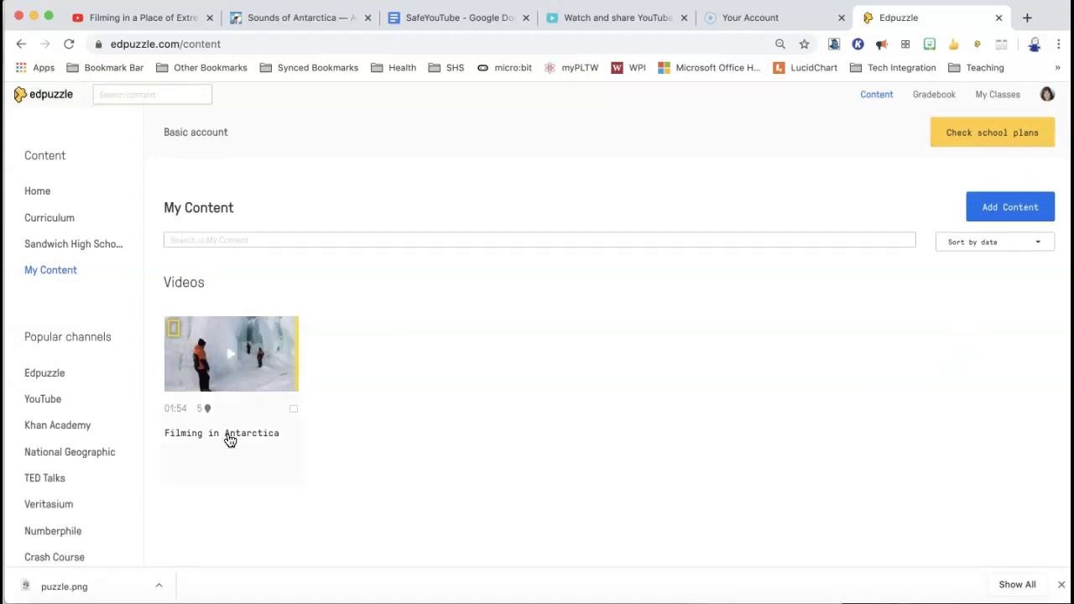
scroll(102, 470, "down", 3)
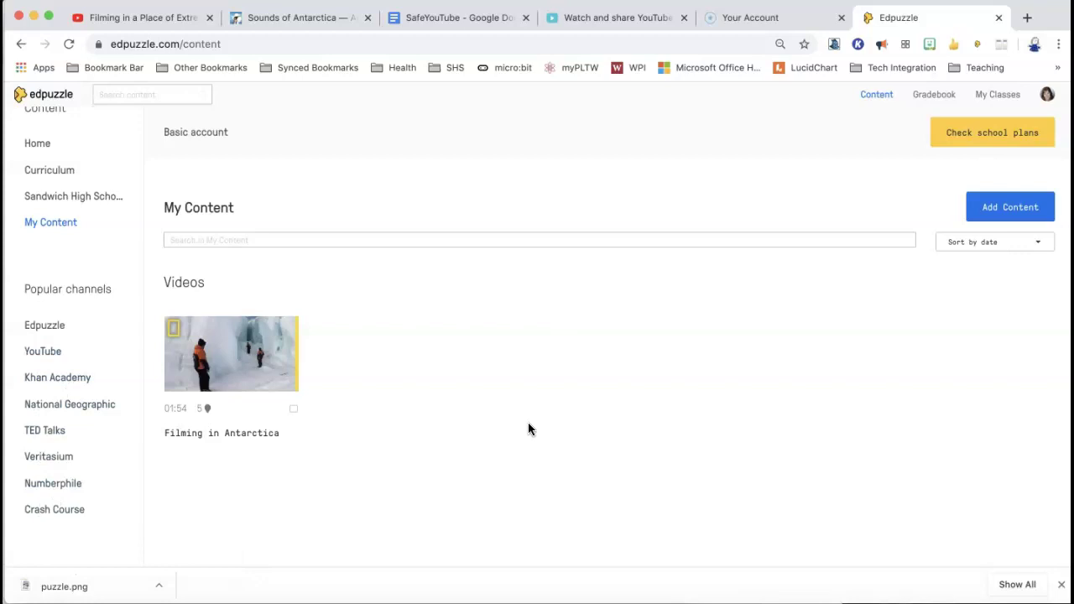
- On the YouTube page of Filming in a Place of Extremes, approve the video for sandwich.k12.ma.us and open it in the Edpuzzle editor
left_click(137, 21)
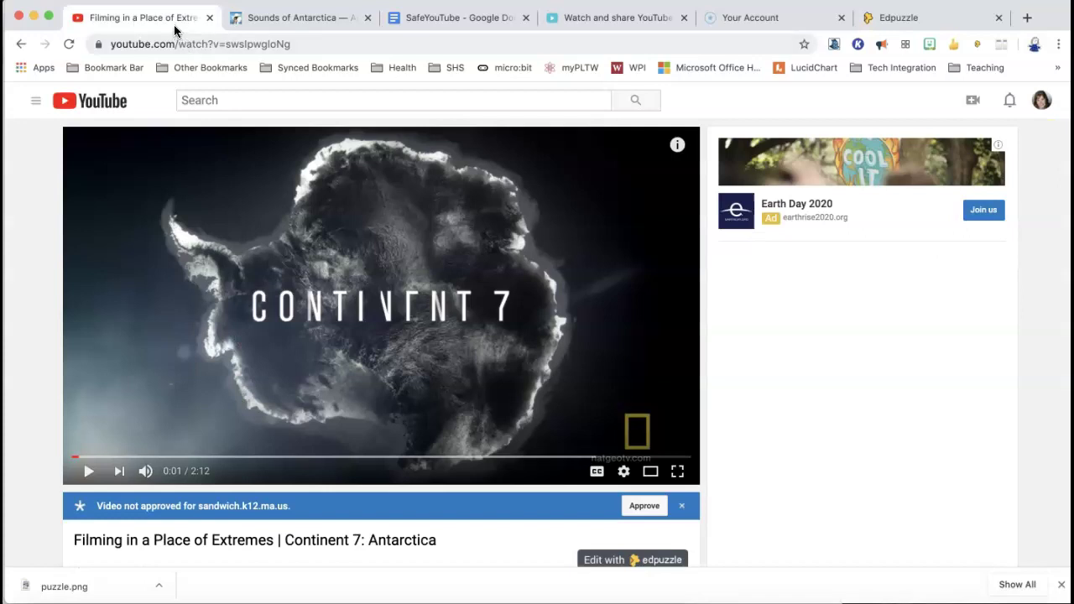
scroll(396, 315, "down", 1)
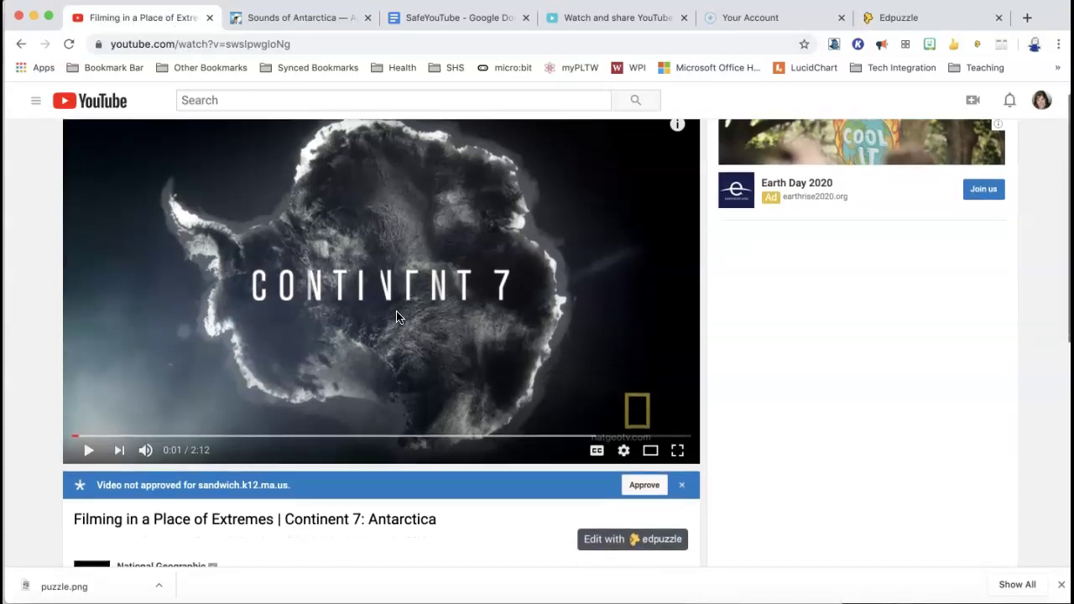
left_click(645, 486)
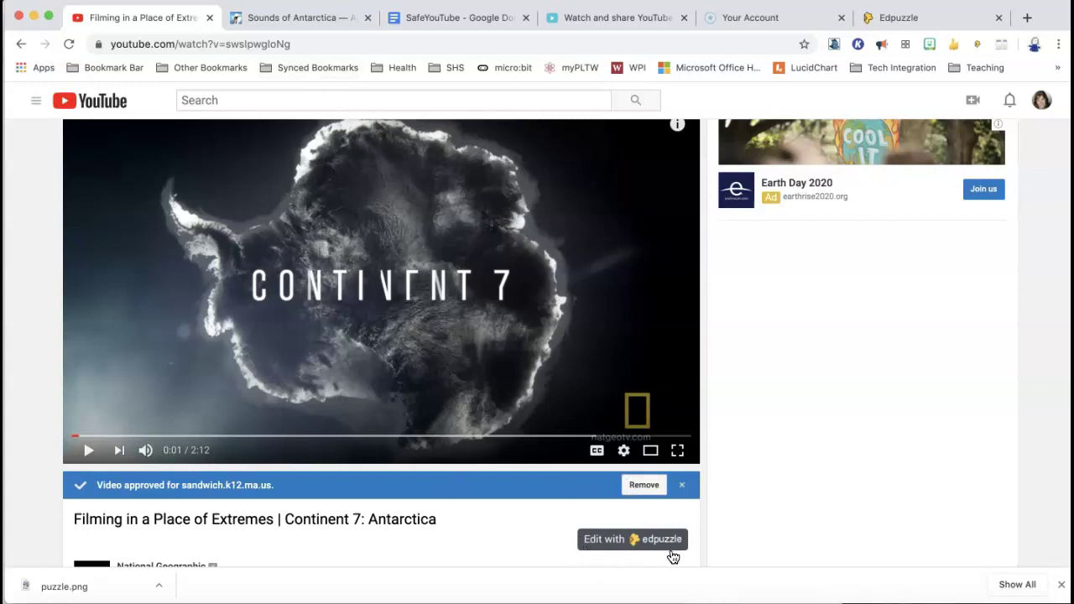
left_click(615, 541)
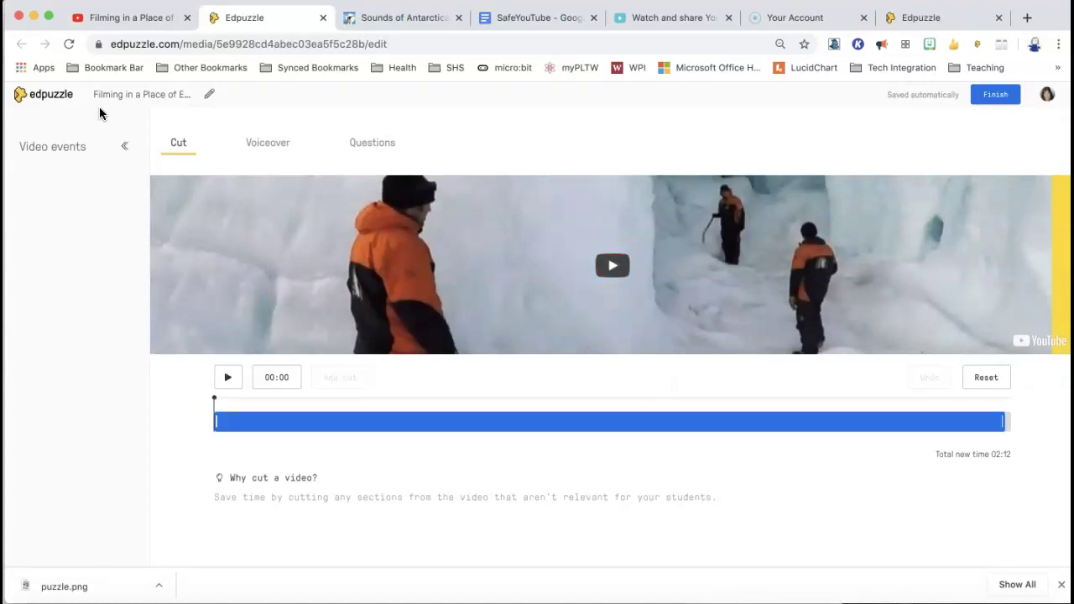
- View the videos of Edpuzzle's YouTube channel and return to the opened video's editor
left_click(915, 26)
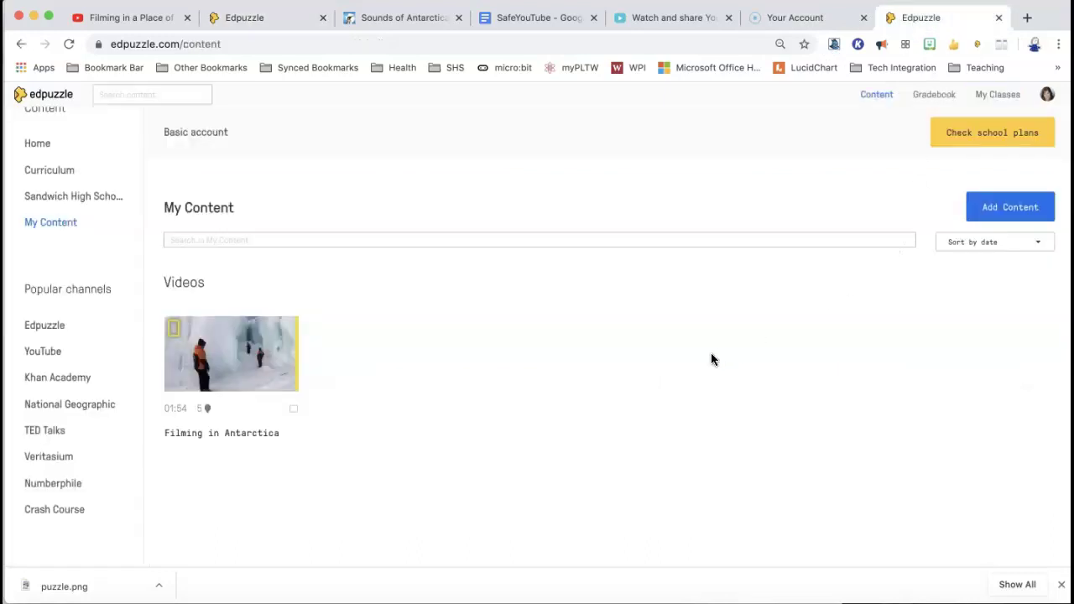
left_click(39, 351)
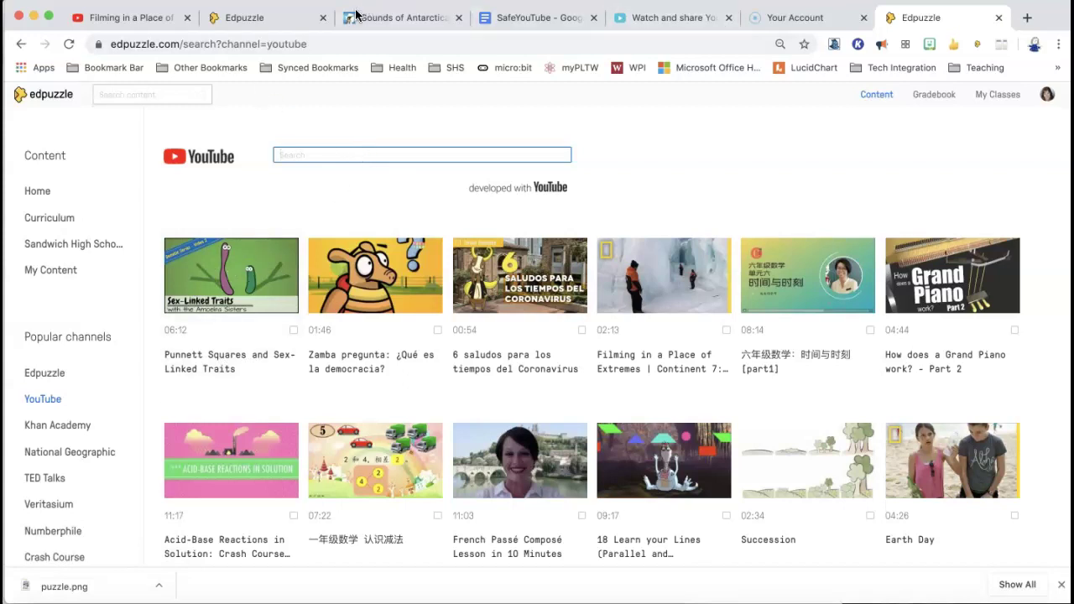
left_click(275, 20)
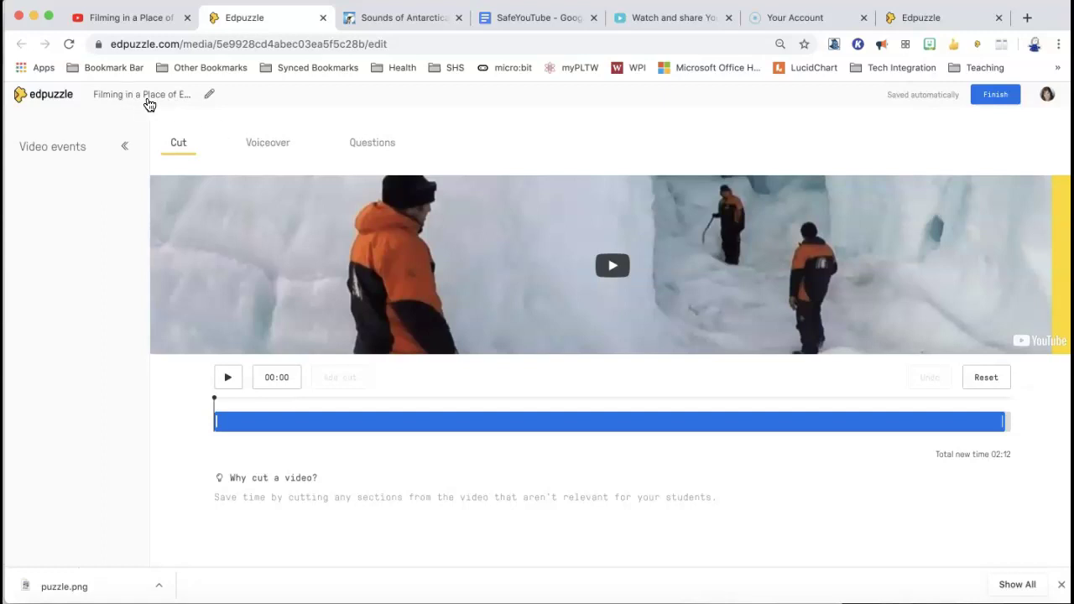
- Rename the video as Antarctica and save the title
left_click(210, 99)
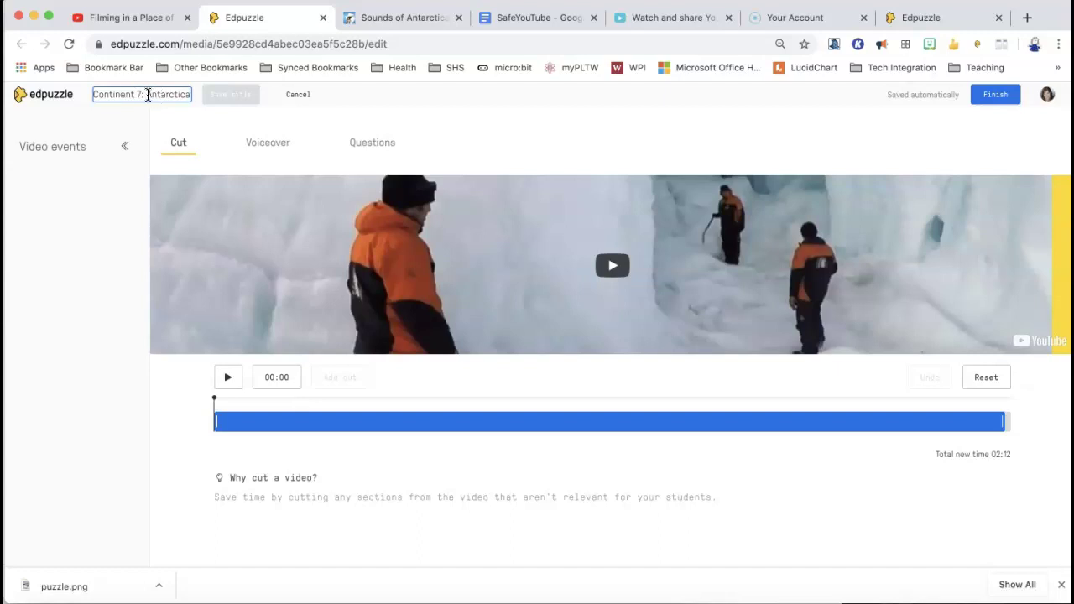
left_click(289, 99)
left_click(210, 98)
key("super+a")
key("super+v")
left_click_drag(145, 94, 77, 94)
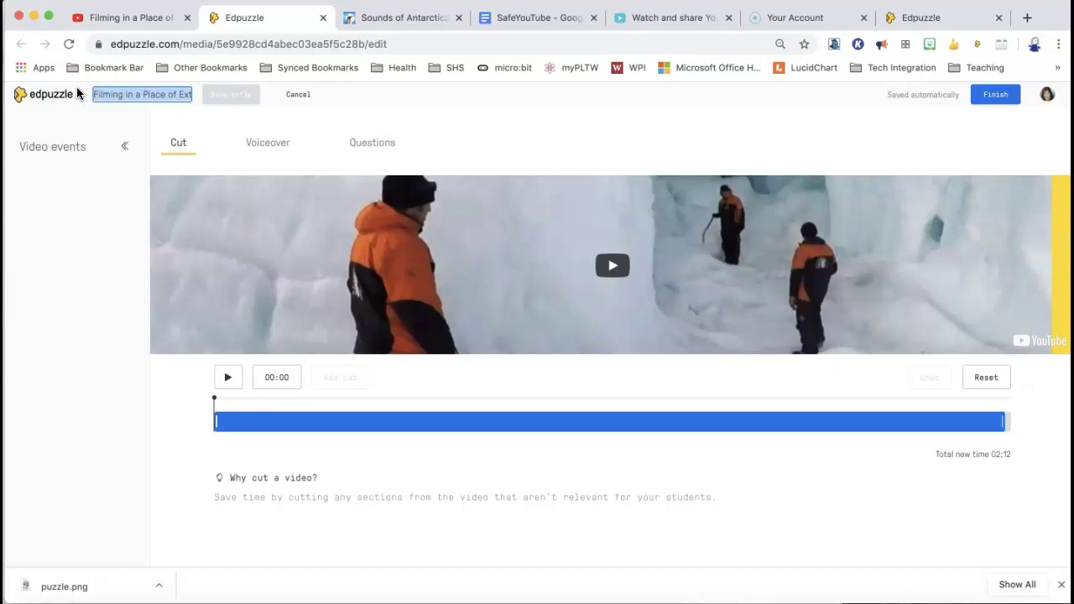
type("Antarctica")
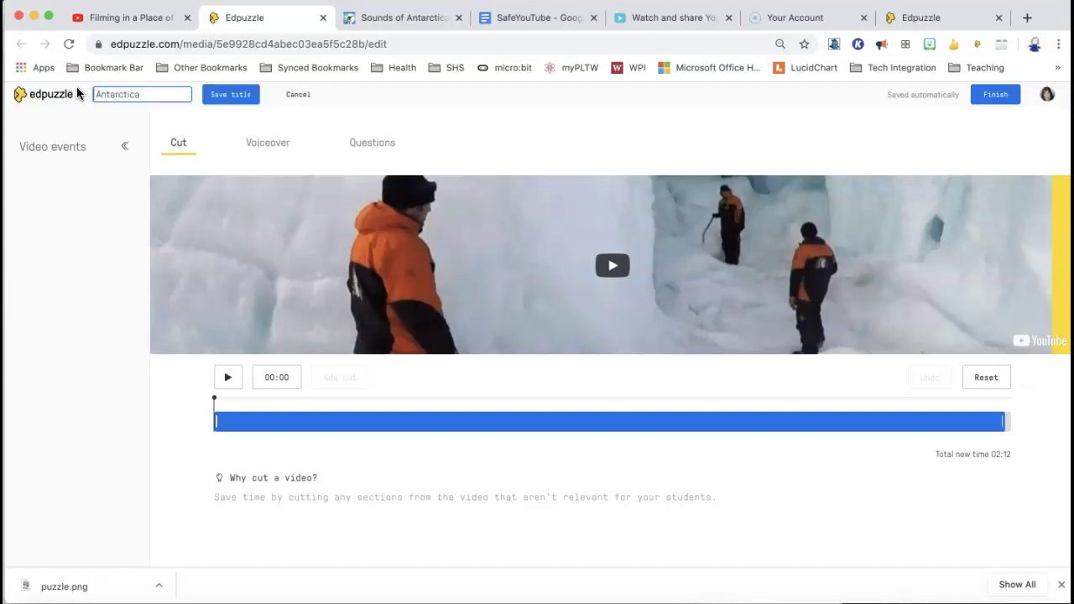
left_click(240, 97)
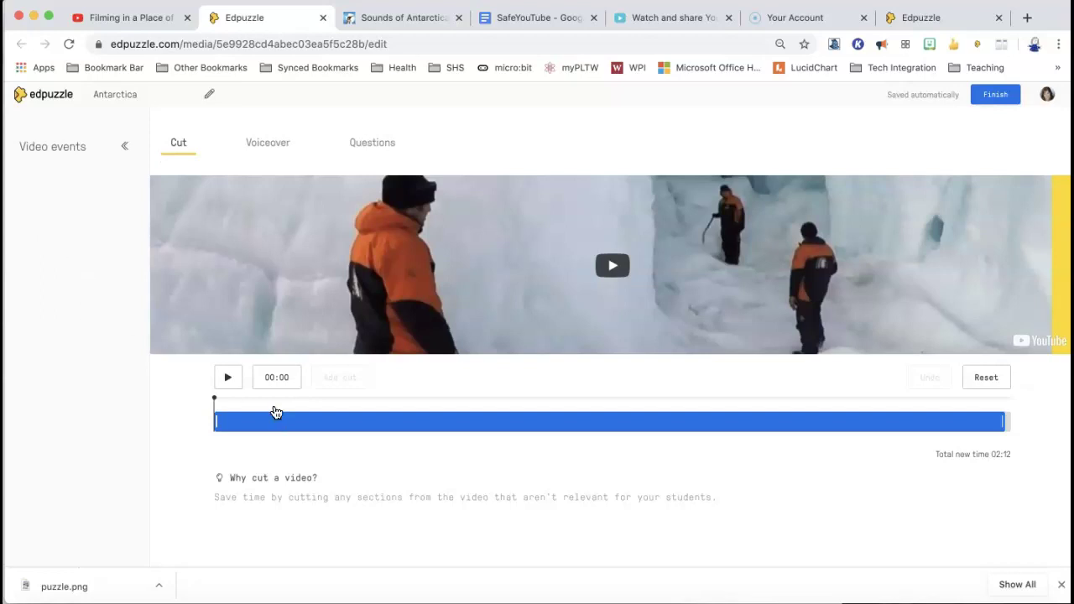
- Cut out the section from 00:03 to 00:05 and trim the end of the video back to 01:58
left_click(228, 379)
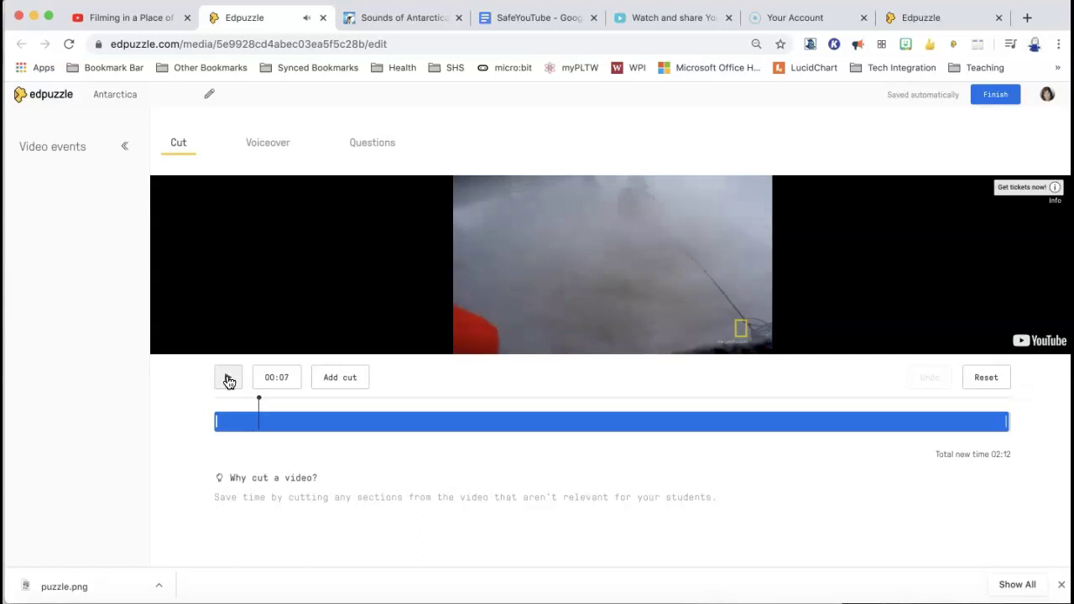
left_click(239, 424)
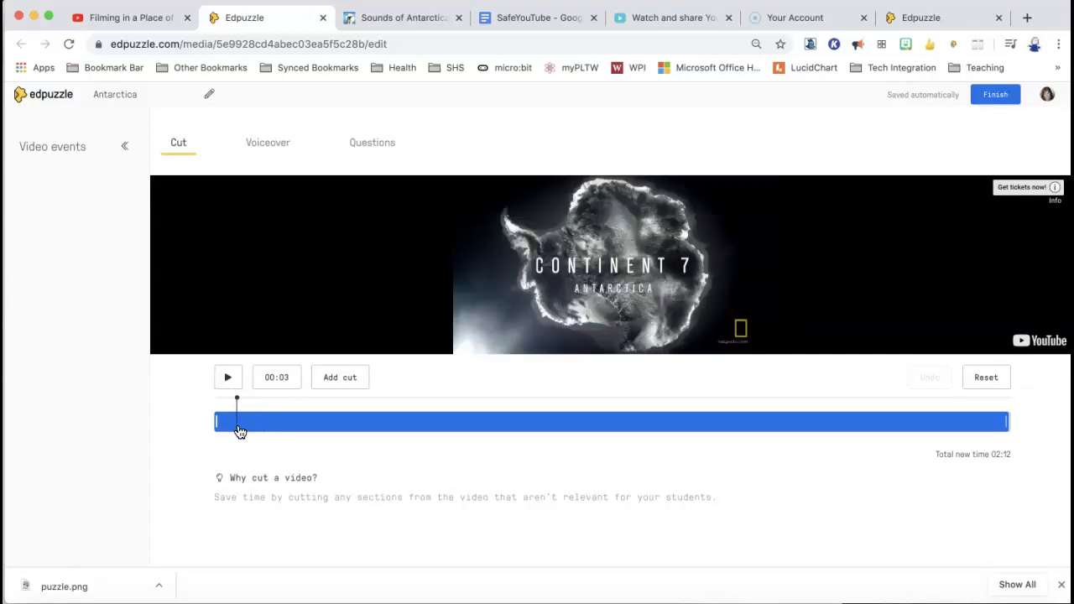
left_click(336, 382)
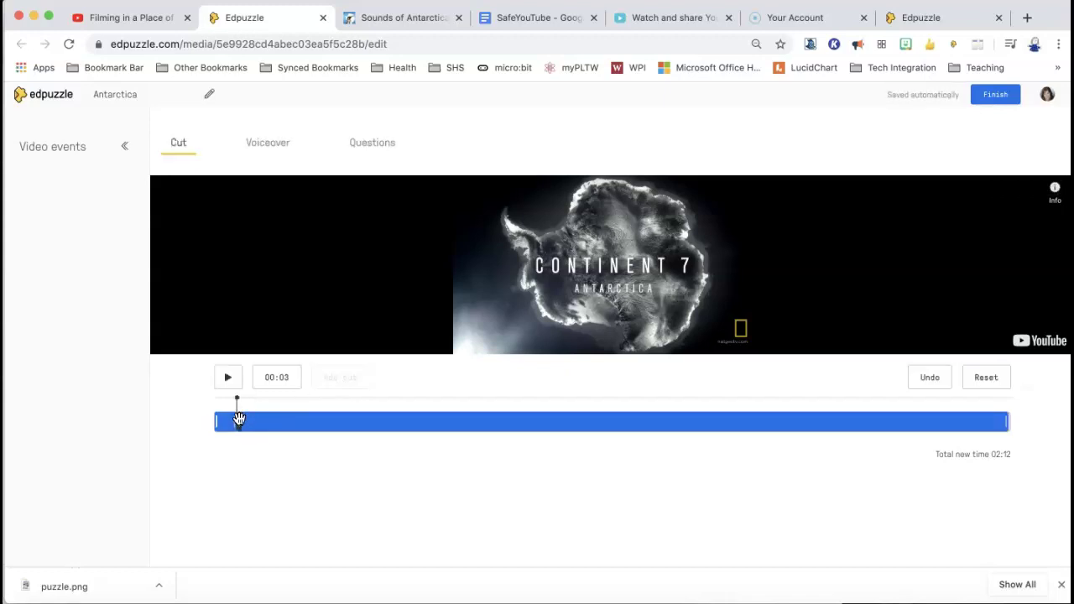
left_click_drag(239, 418, 248, 421)
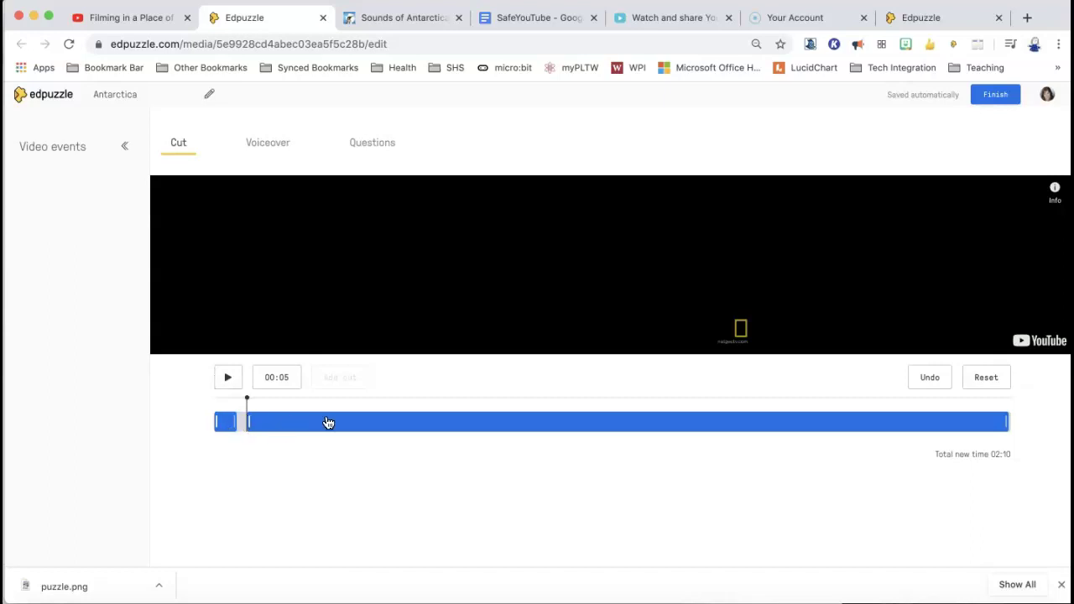
left_click_drag(1007, 422, 929, 427)
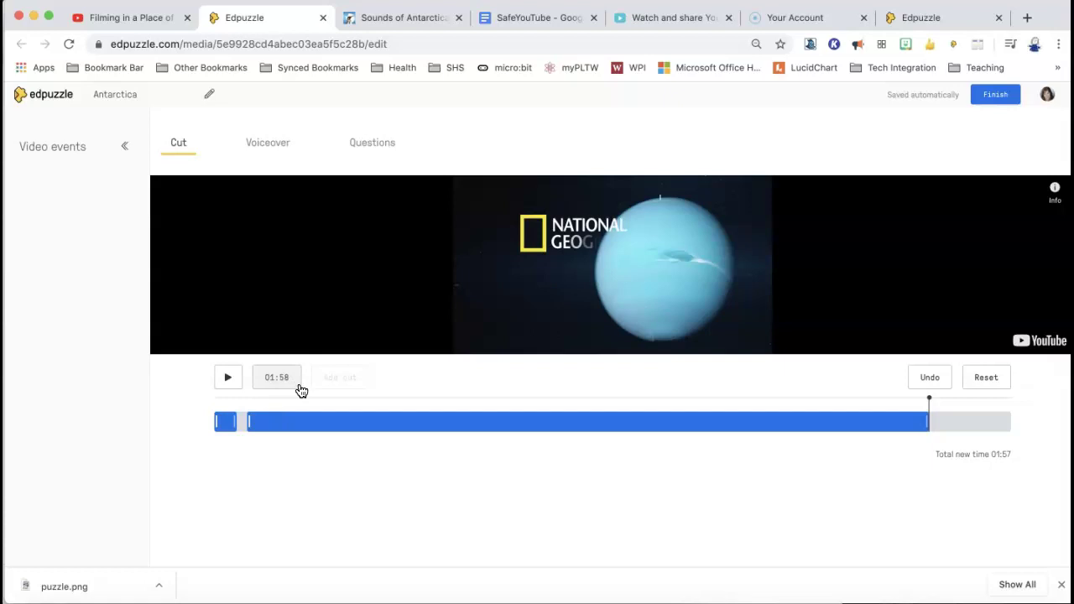
- View the voiceover option, then start a multiple-choice question and move the video to 00:22
left_click(272, 147)
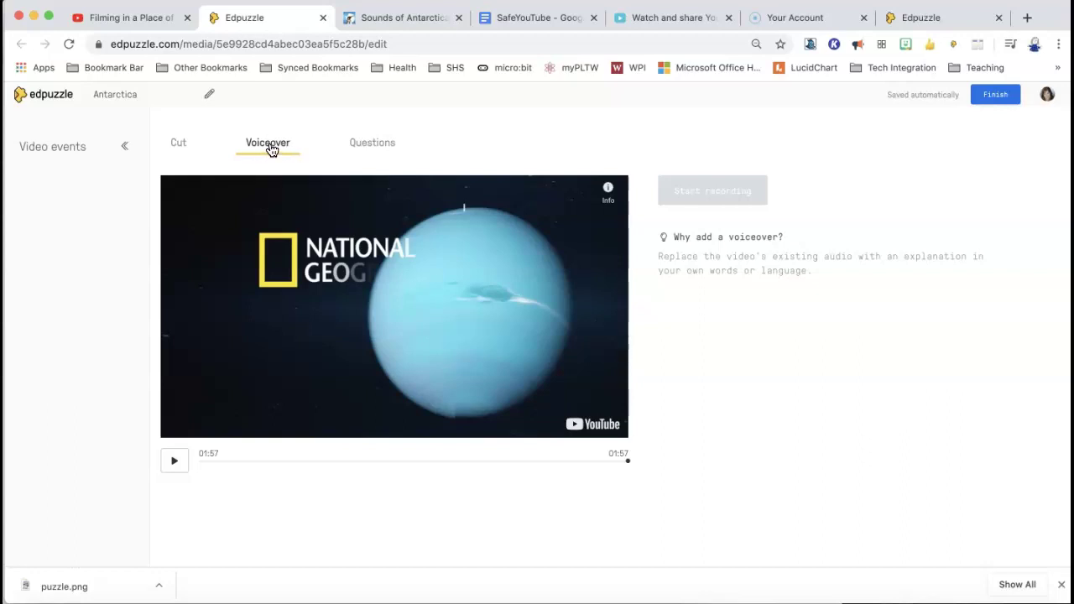
left_click(372, 145)
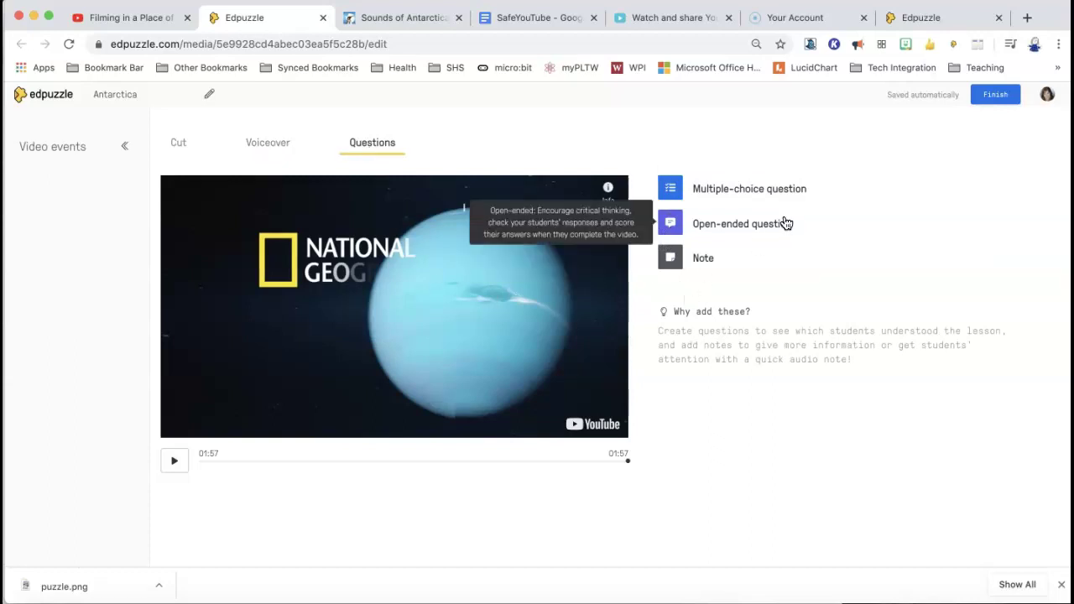
left_click(715, 191)
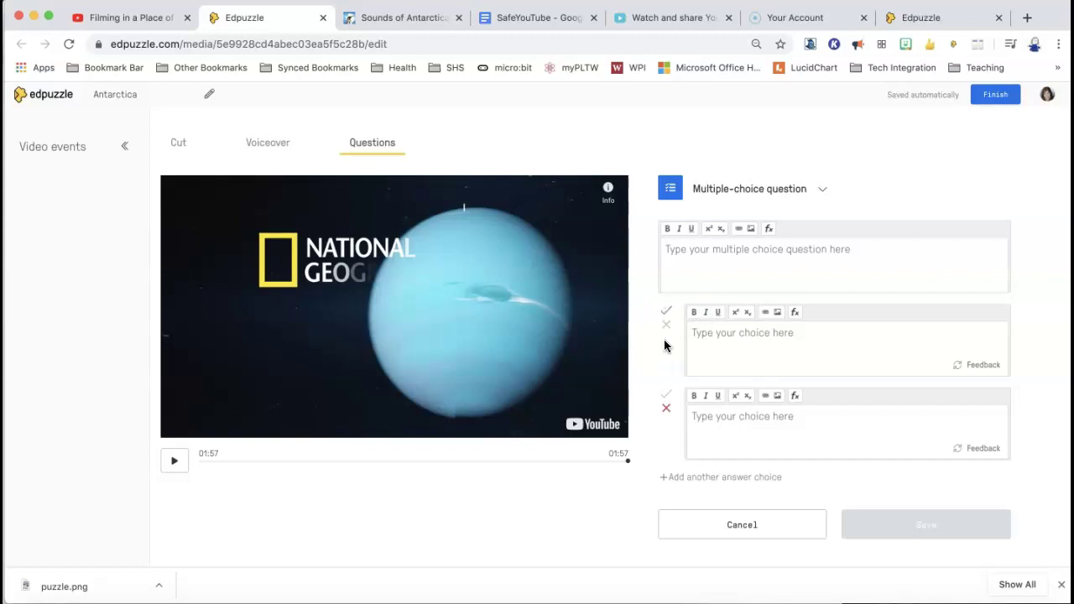
left_click(704, 258)
left_click(167, 456)
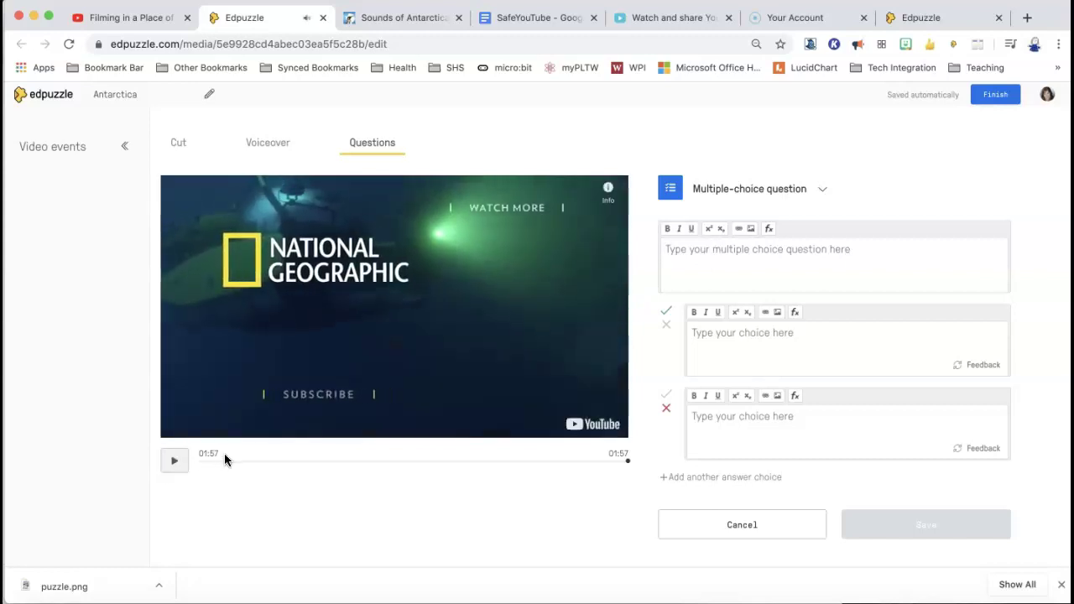
left_click(284, 462)
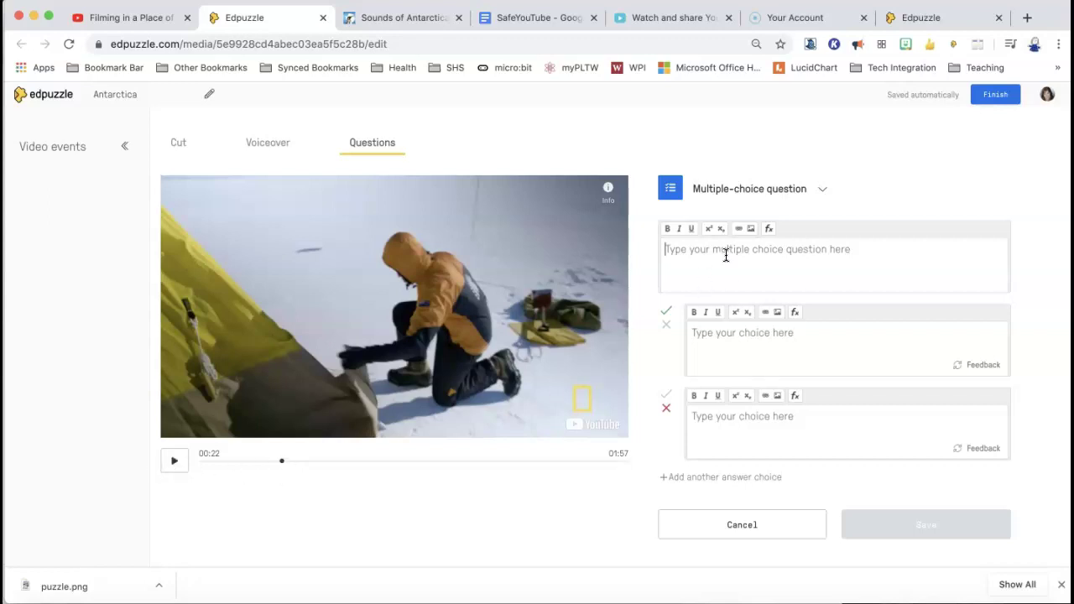
- Enter "Question..." as the question with choices A and B, marking B correct and A incorrect
type("Question...")
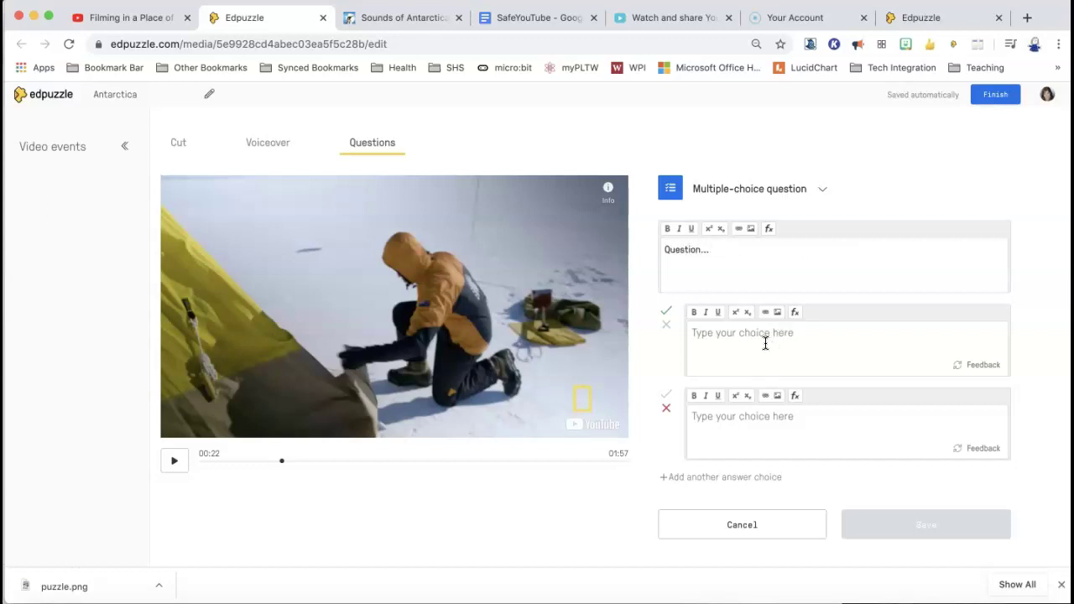
left_click(763, 342)
type("A")
type("B")
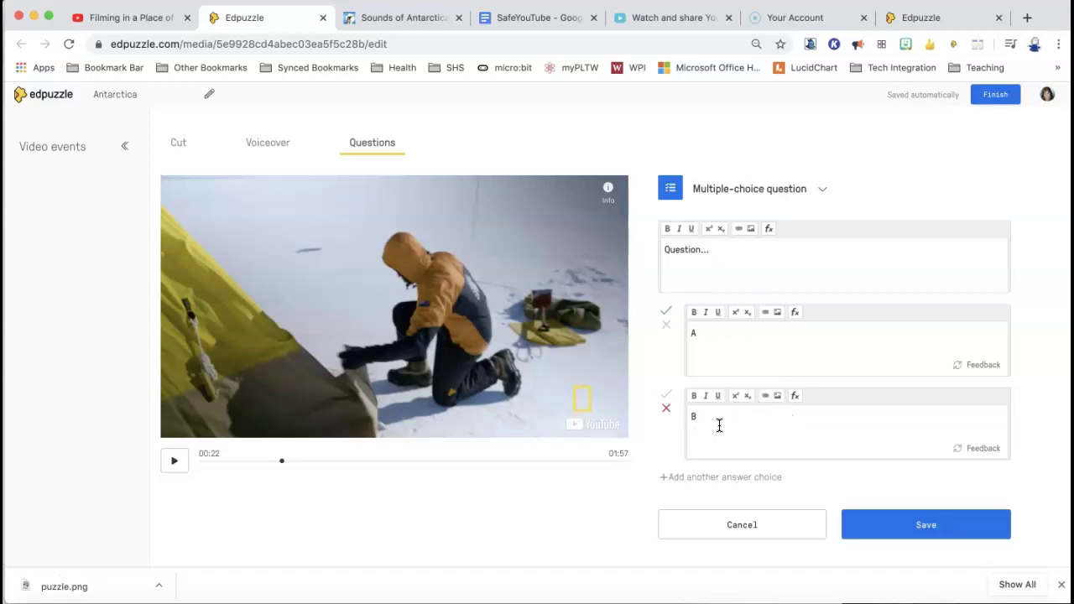
left_click(665, 396)
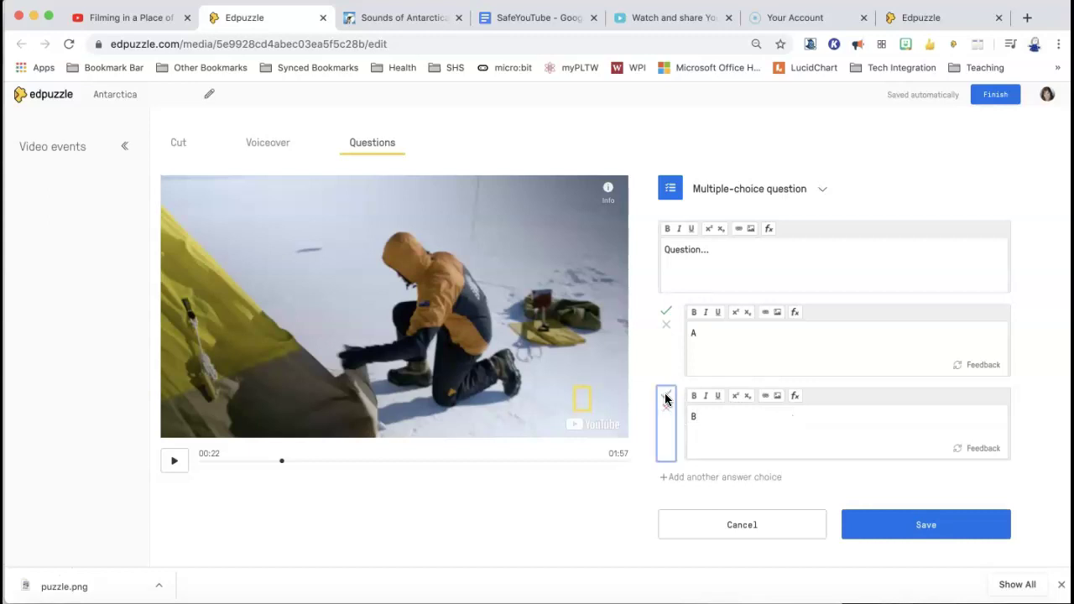
left_click(667, 327)
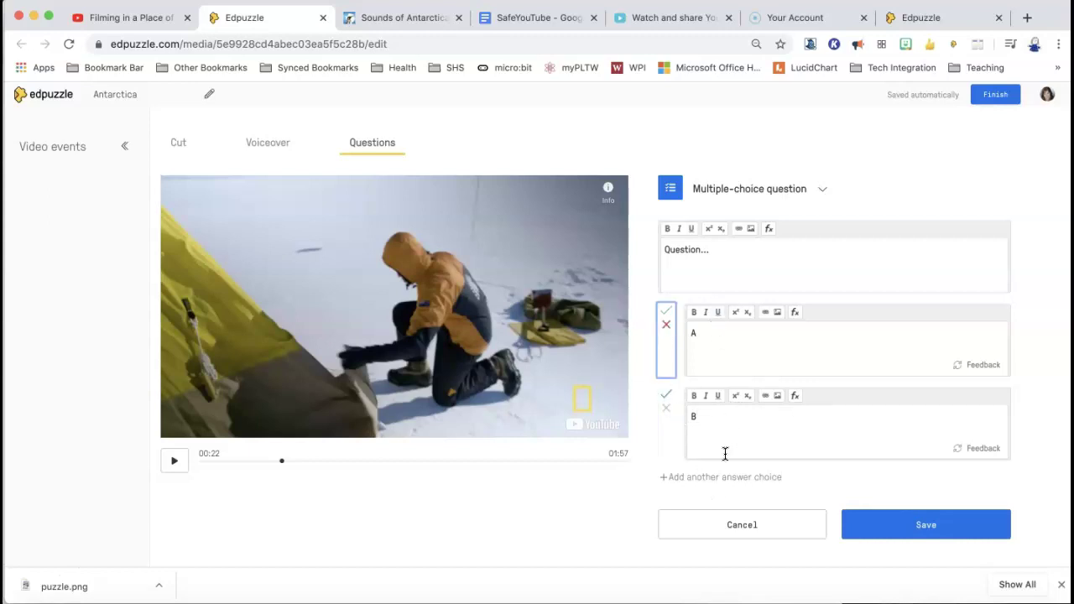
- Add answer choices C and D, keep B as the correct answer, and save the multiple-choice question
left_click(714, 480)
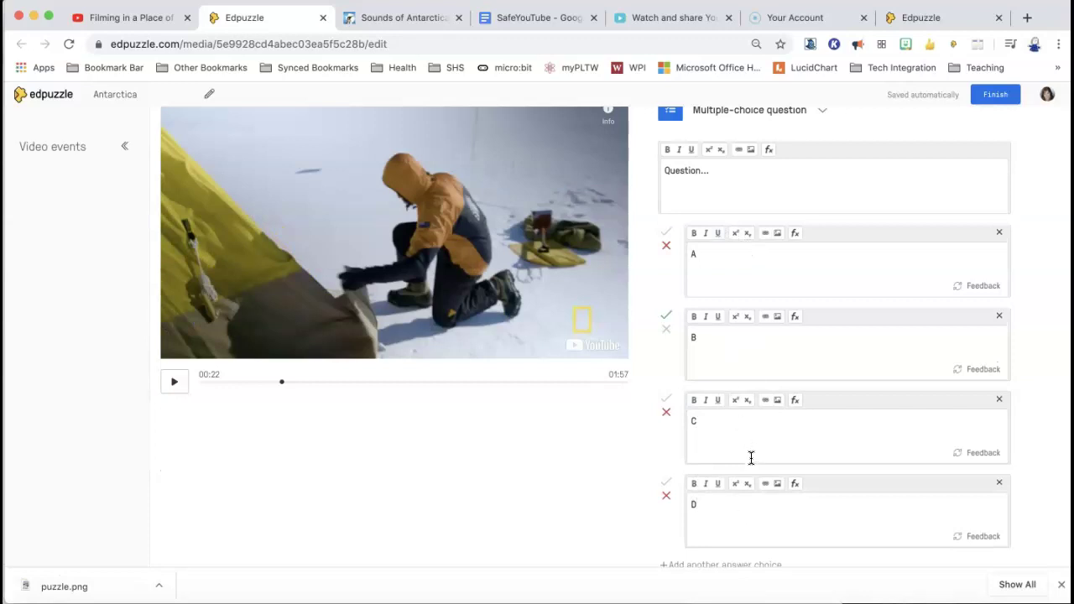
left_click(666, 314)
scroll(803, 380, "down", 1)
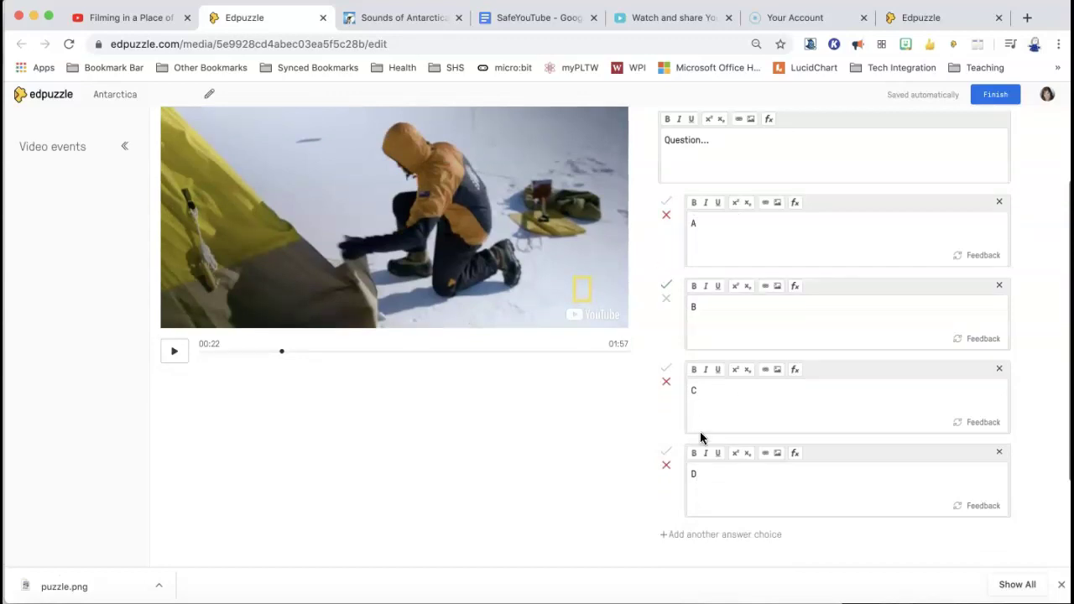
scroll(890, 453, "down", 3)
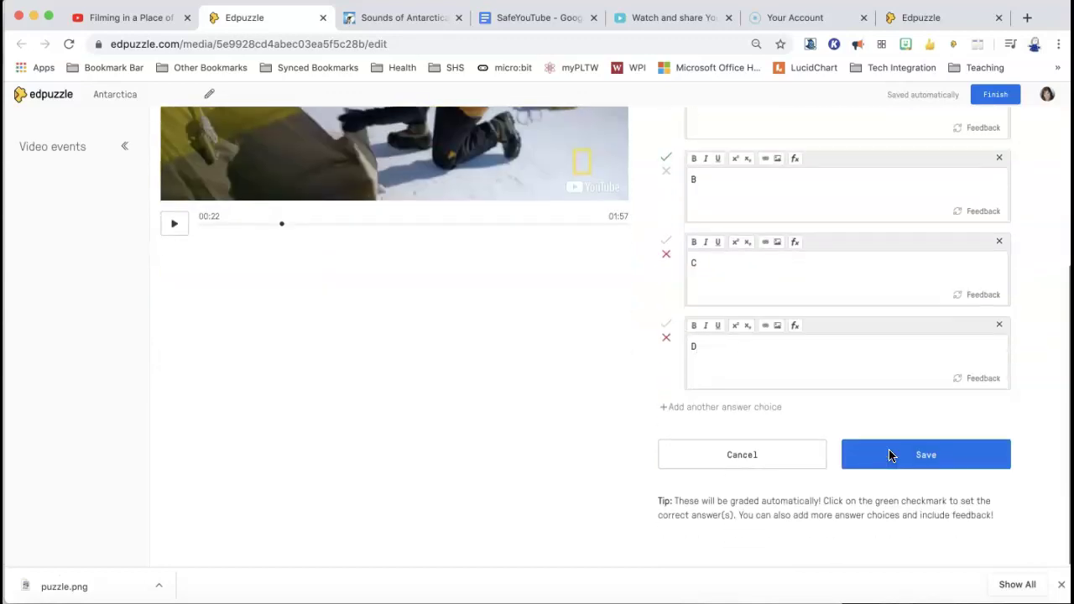
scroll(889, 454, "up", 2)
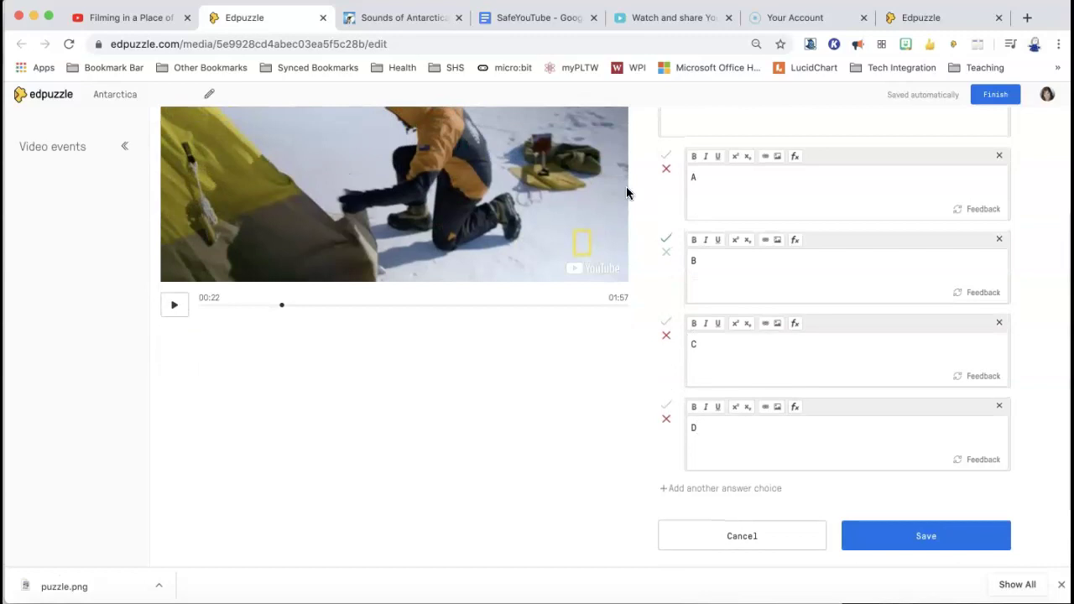
left_click(897, 545)
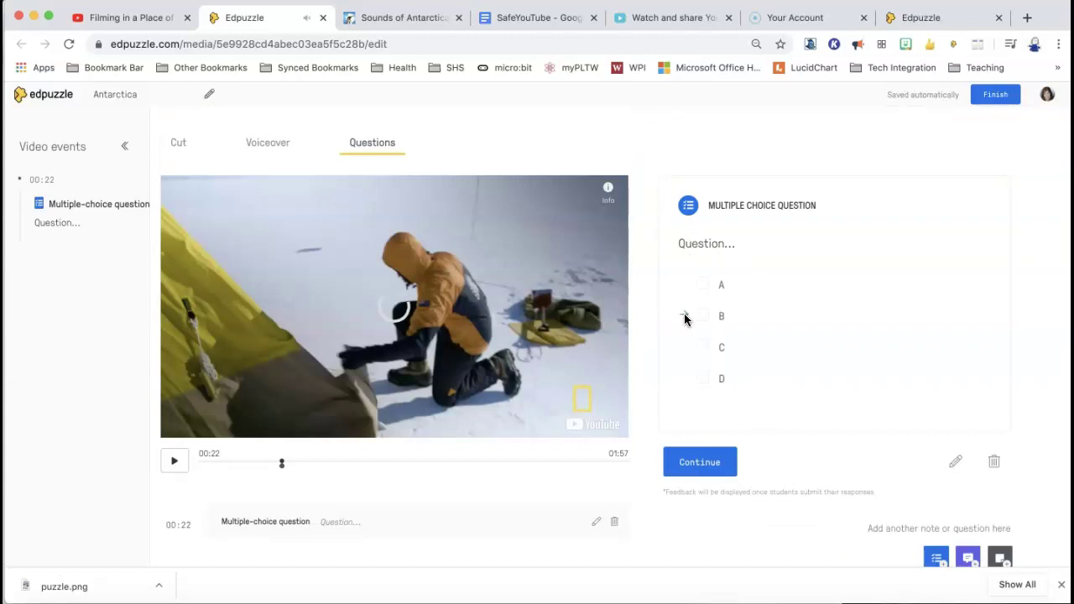
- Reopen the saved question to view choice A's feedback field, leave it empty, and save the question
left_click(955, 465)
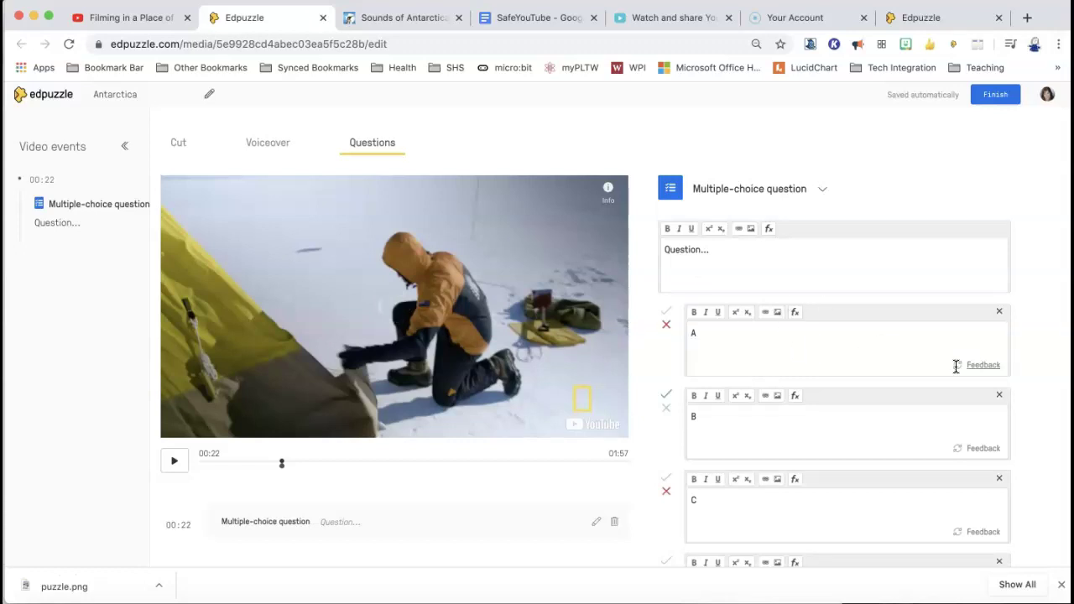
left_click(987, 366)
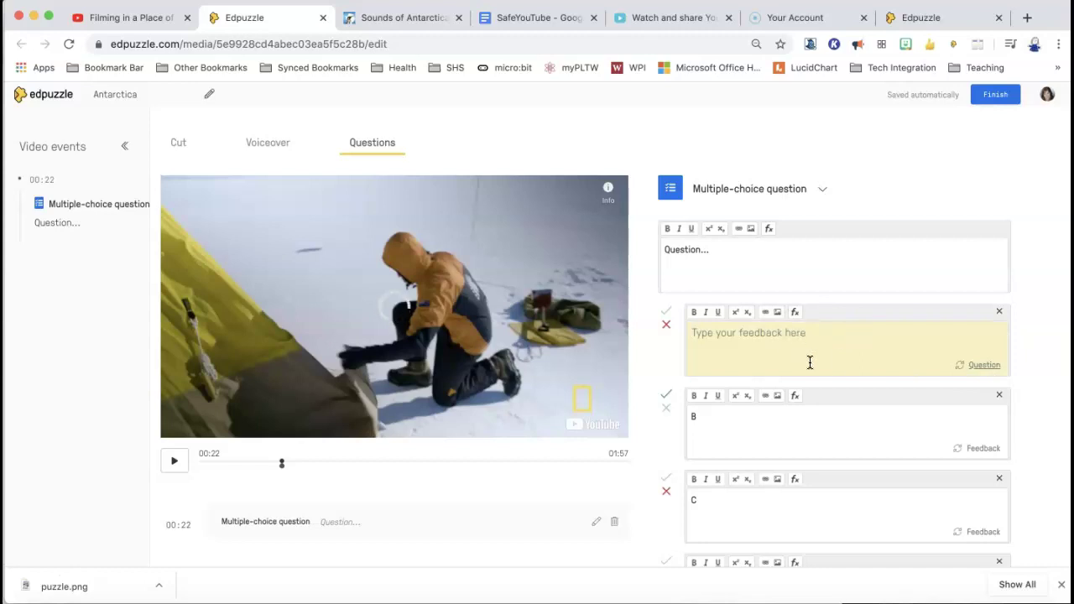
scroll(838, 357, "down", 2)
scroll(837, 356, "up", 2)
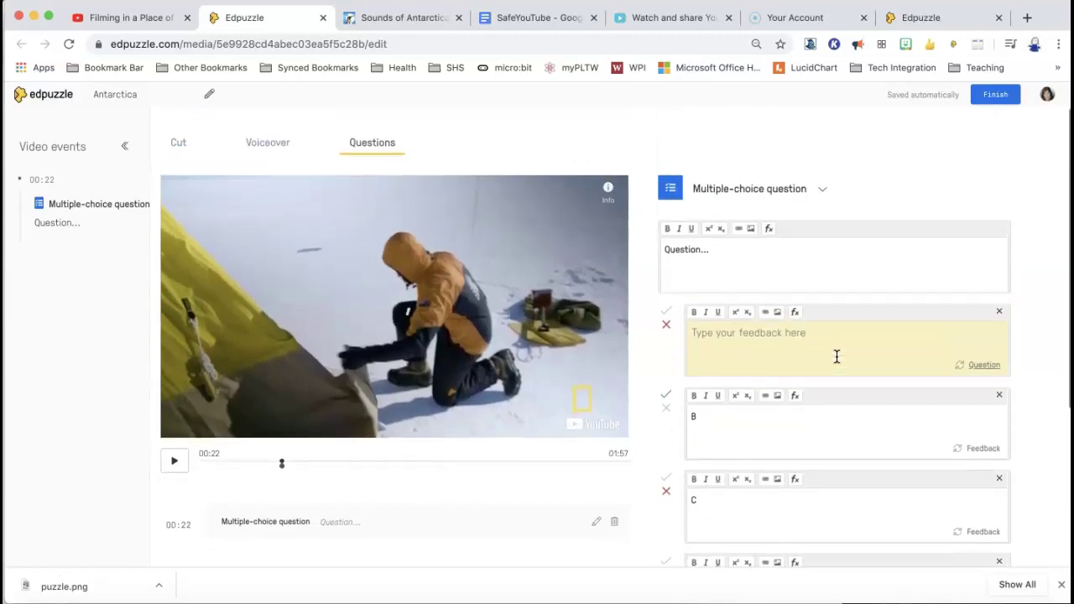
scroll(893, 385, "down", 3)
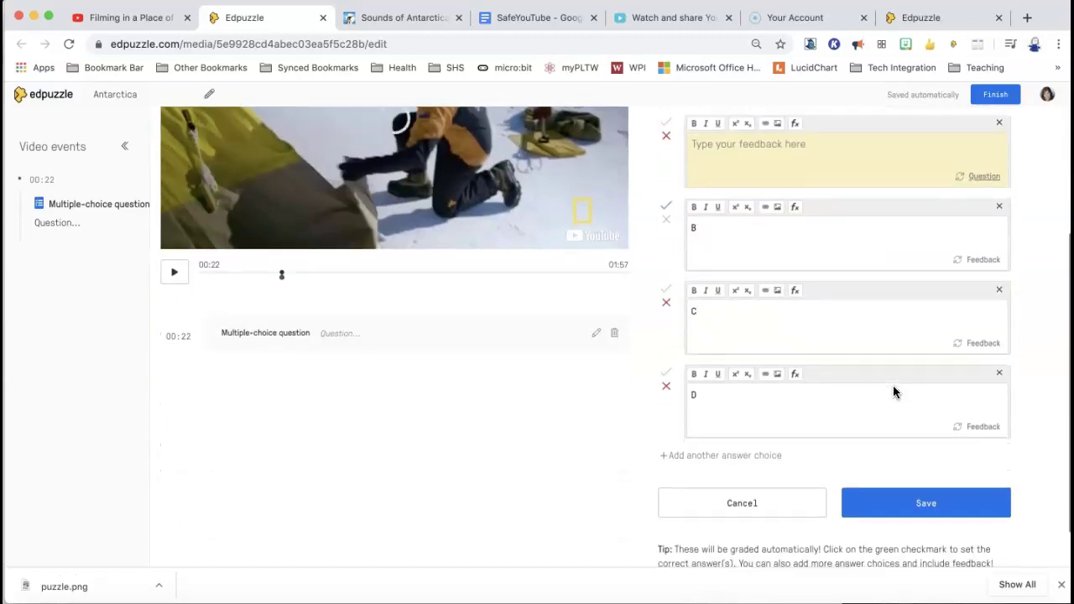
left_click(903, 505)
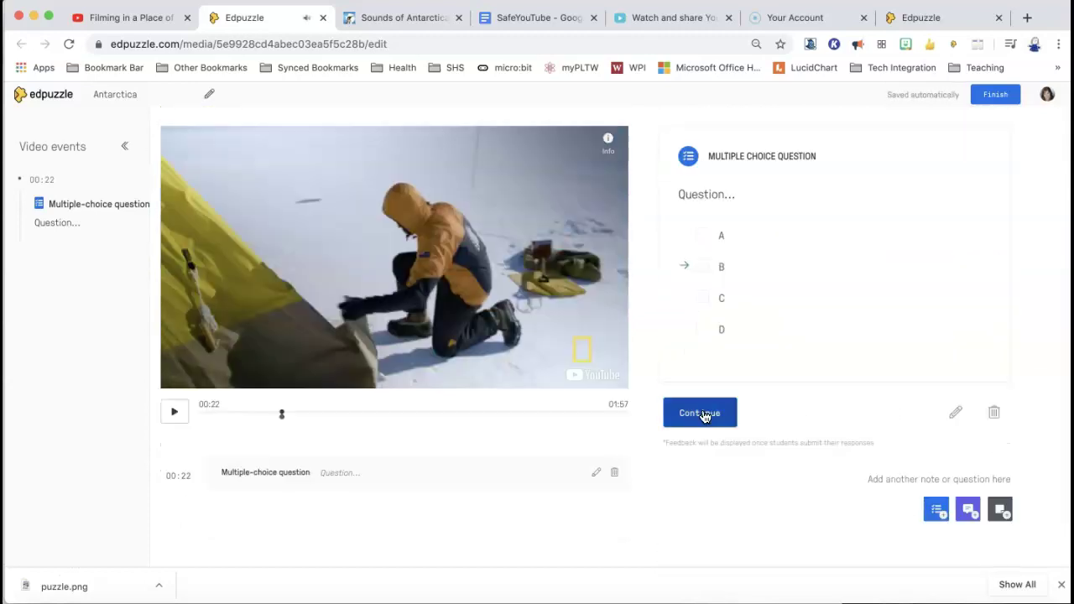
- Continue past the 00:22 question and move the video to 00:37
scroll(705, 417, "up", 1)
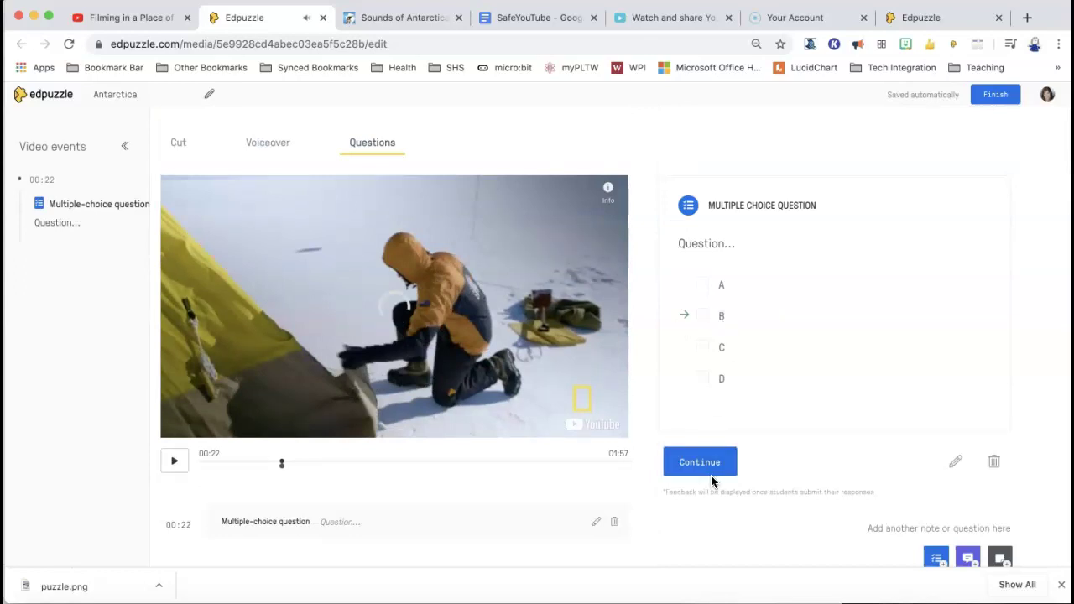
scroll(887, 511, "down", 1)
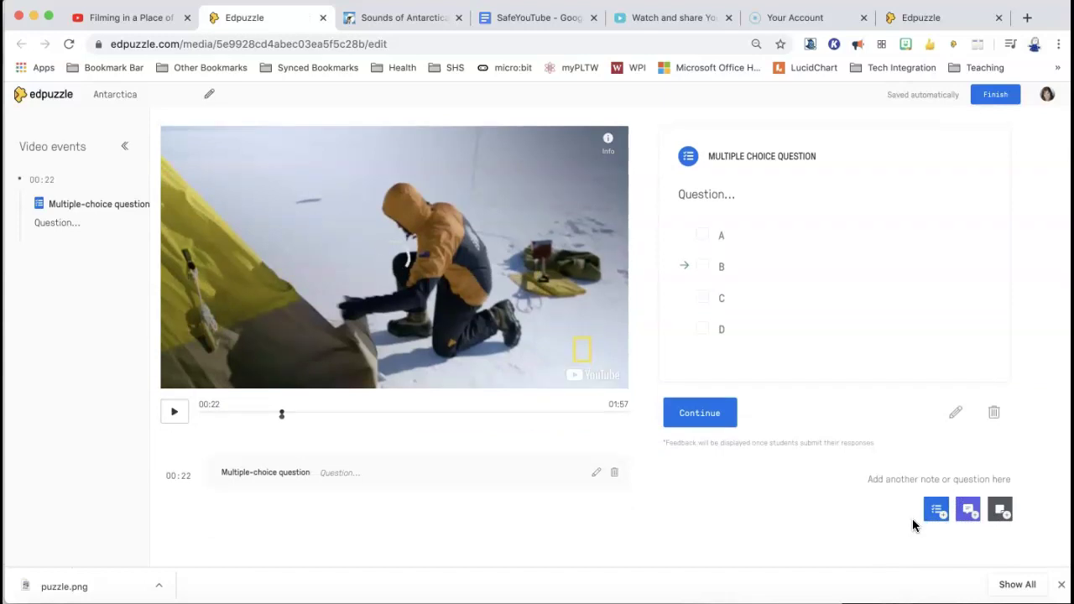
left_click(705, 415)
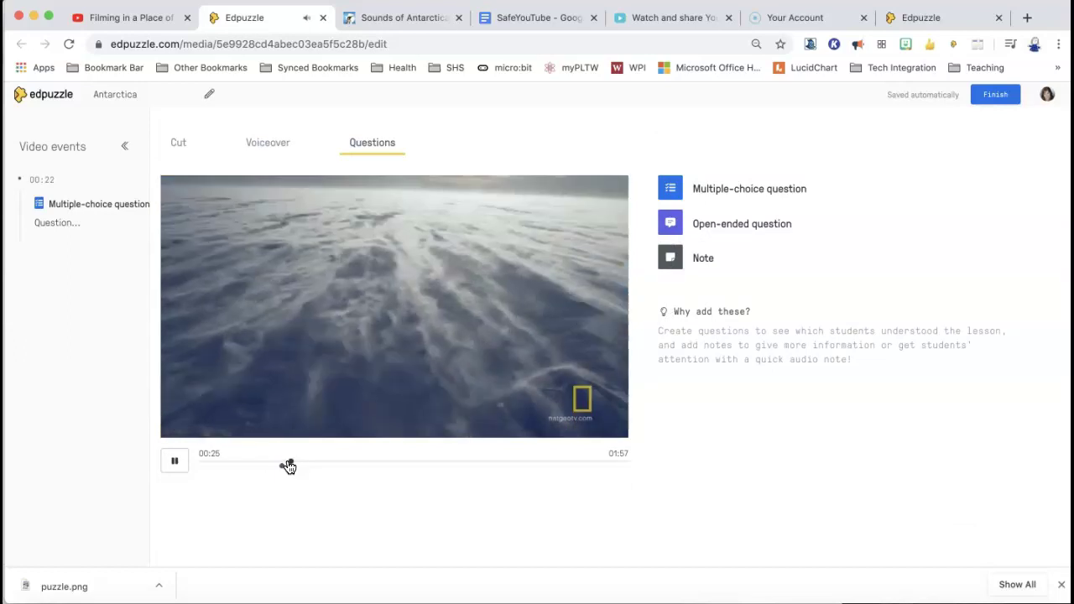
left_click_drag(292, 462, 320, 462)
left_click(336, 464)
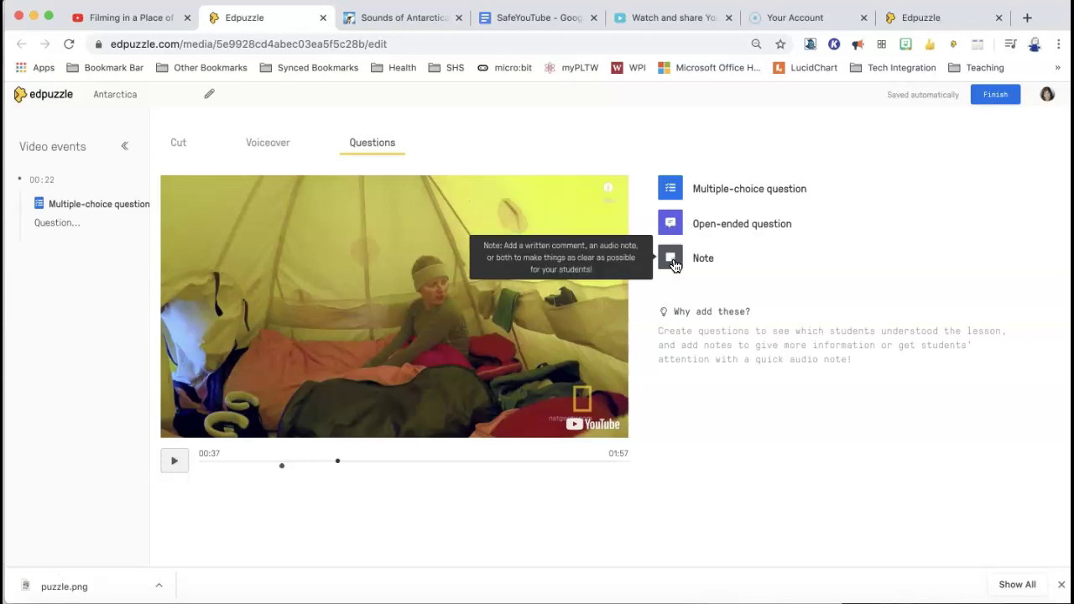
- Examine the open-ended question form with its feedback field and the note form, cancelling each without saving
left_click(699, 224)
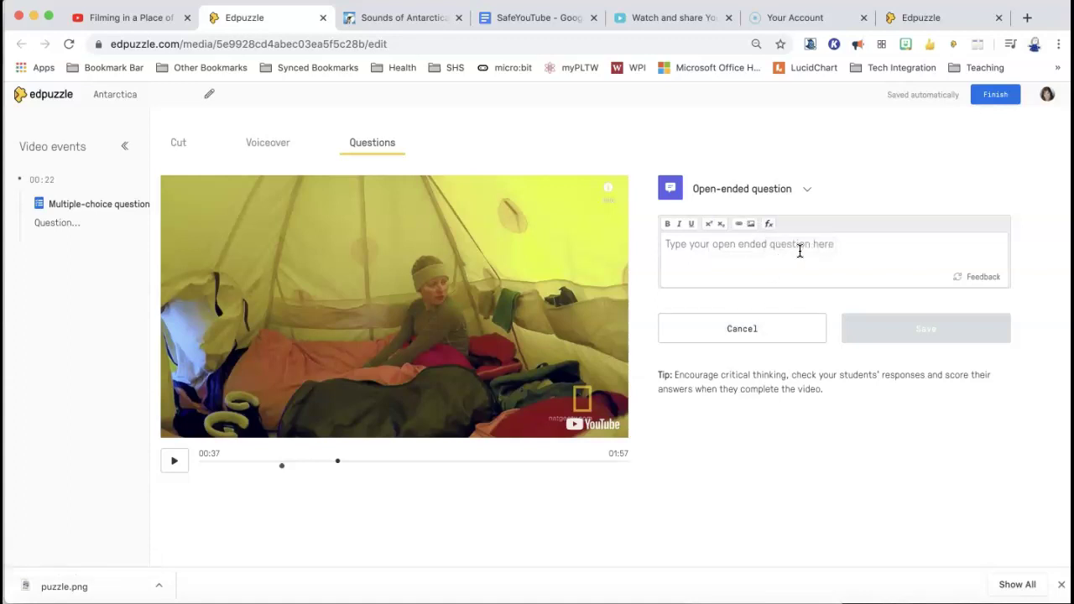
left_click(978, 278)
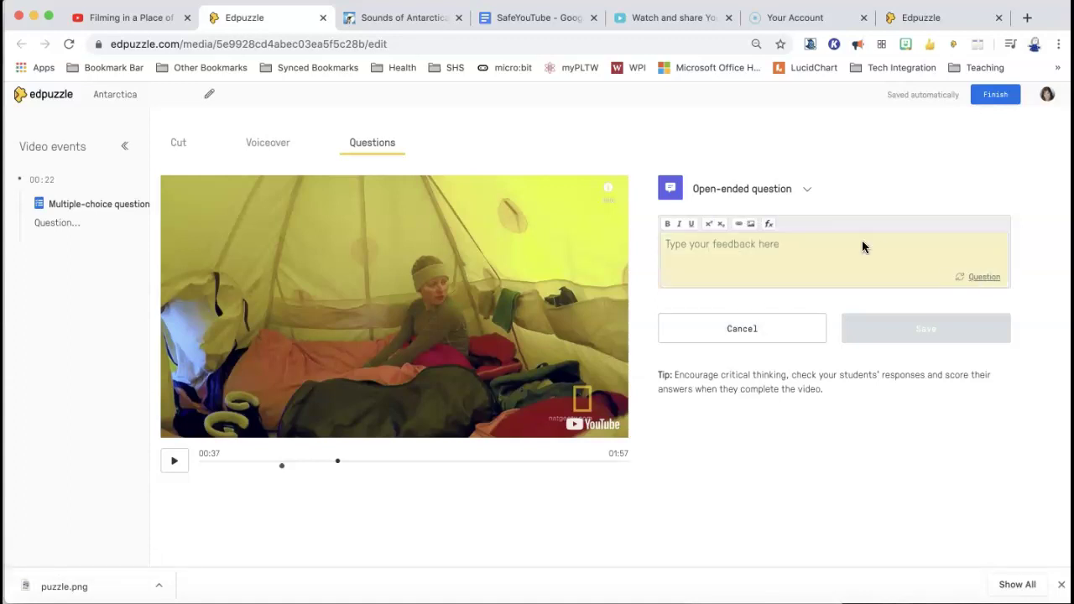
left_click(763, 329)
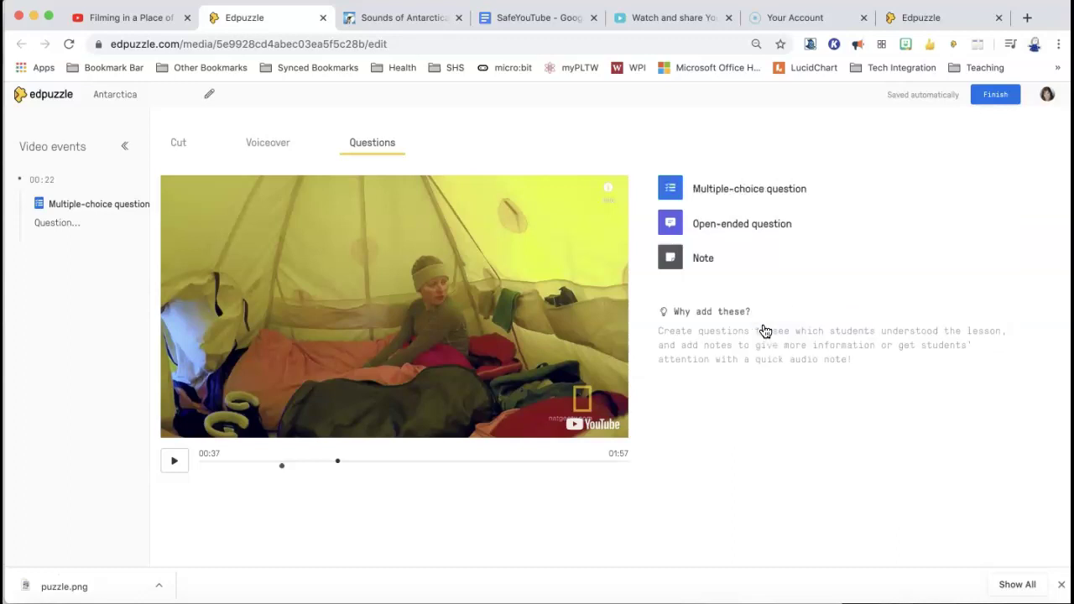
left_click(672, 261)
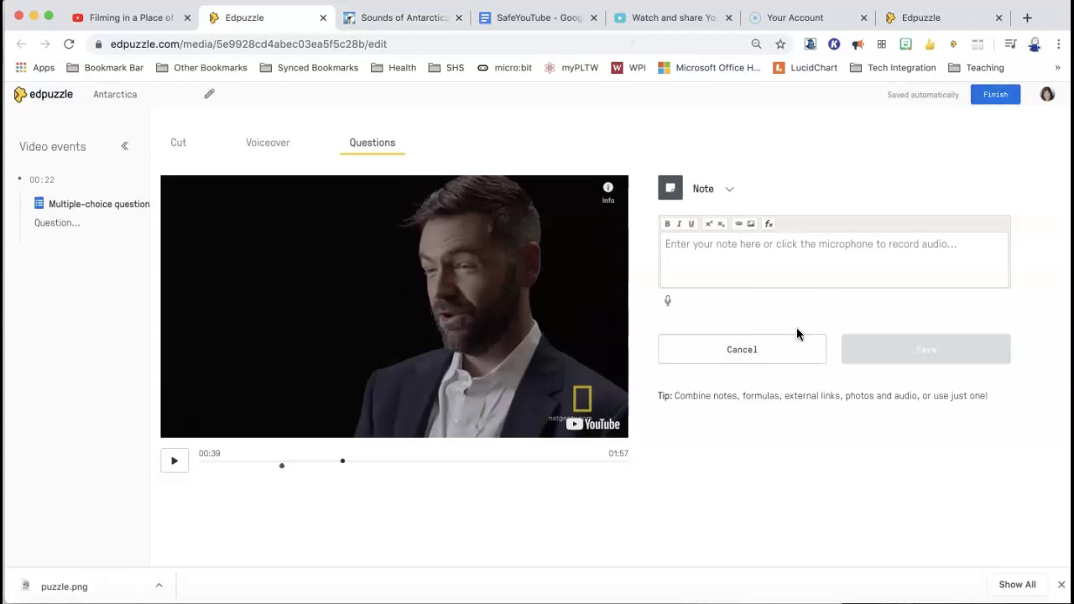
left_click(782, 356)
- Finish editing the Antarctica video and delete it from My Content
left_click(992, 97)
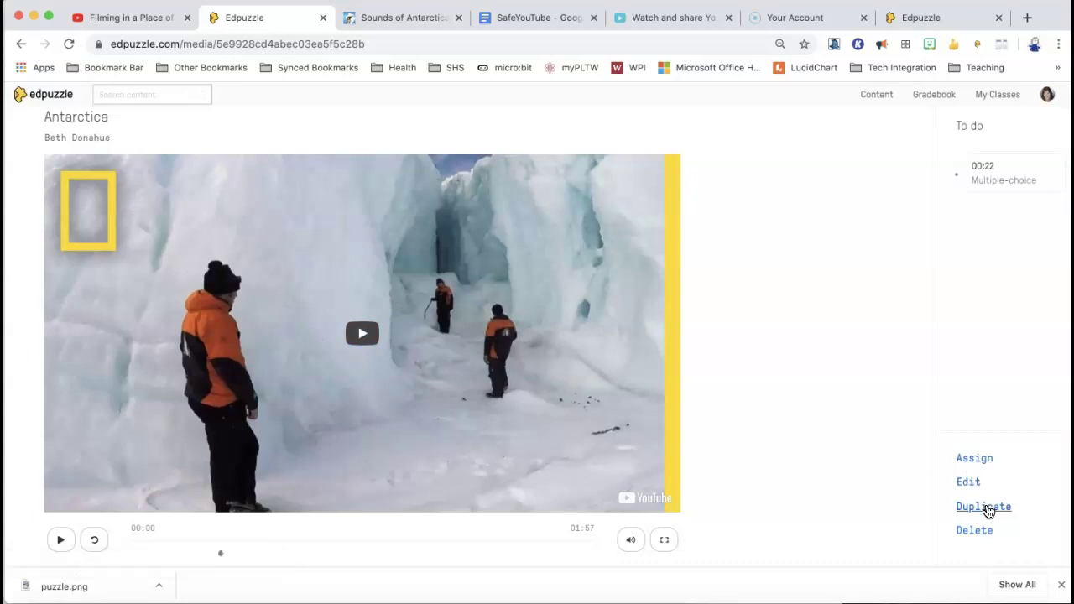
left_click(974, 532)
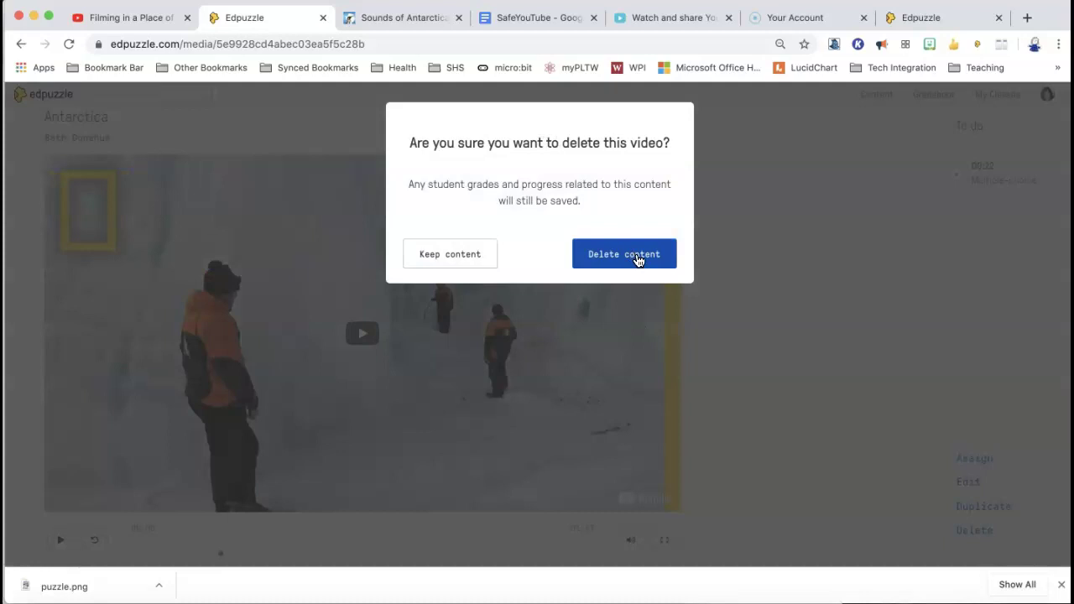
left_click(638, 261)
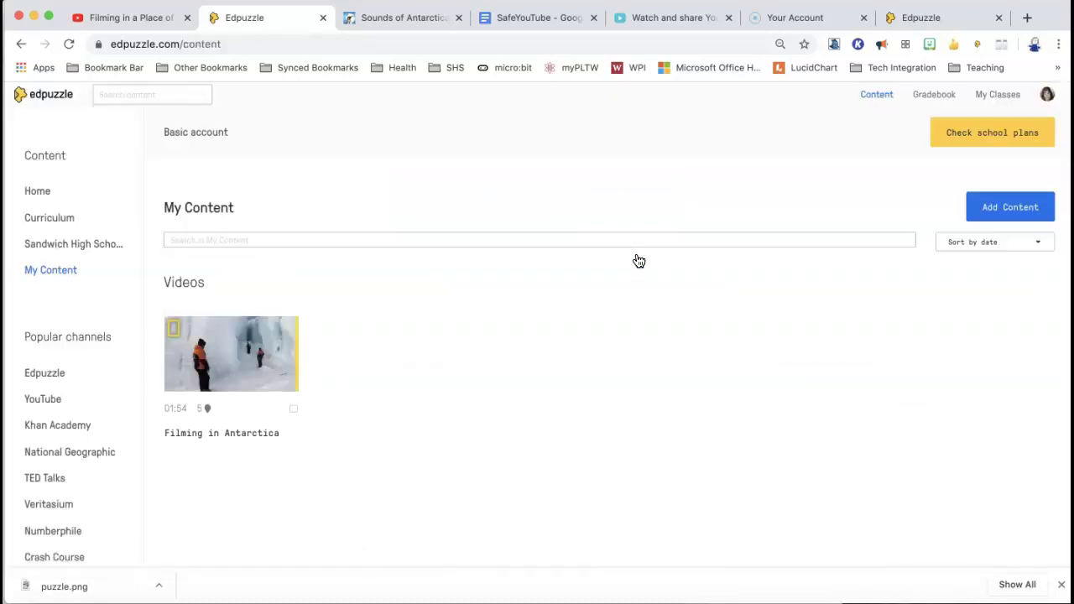
- Open the Filming in Antarctica video and look through its other video versions and similar videos
left_click(259, 370)
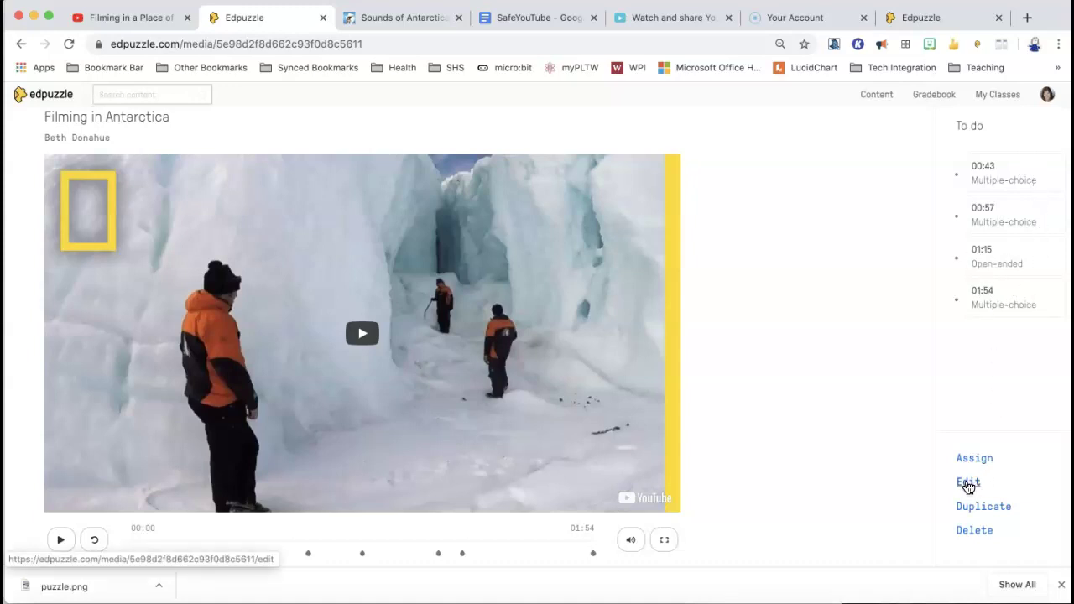
scroll(760, 379, "down", 3)
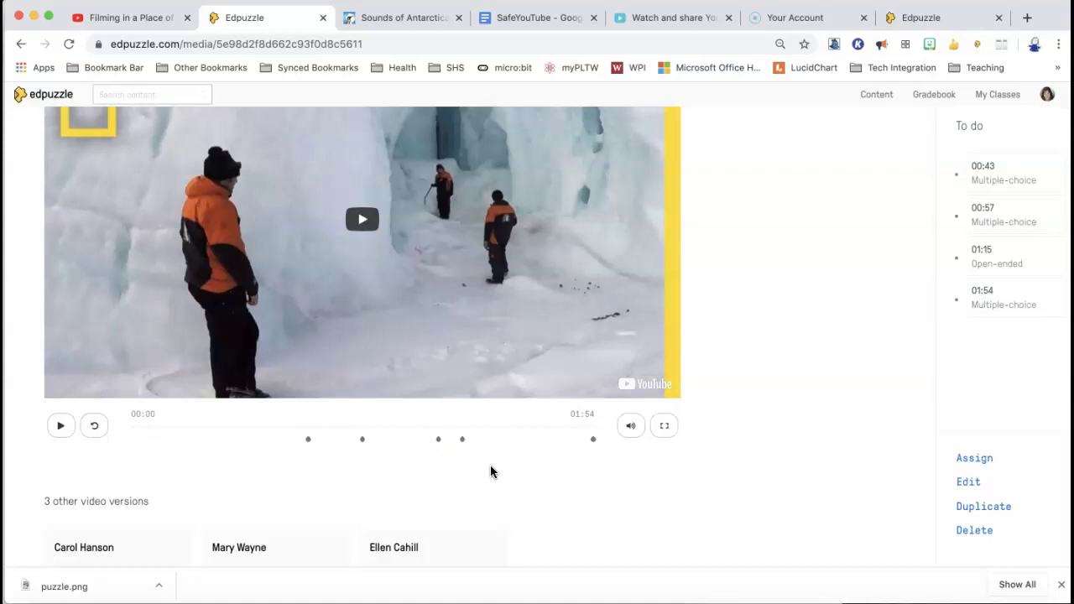
scroll(491, 466, "down", 5)
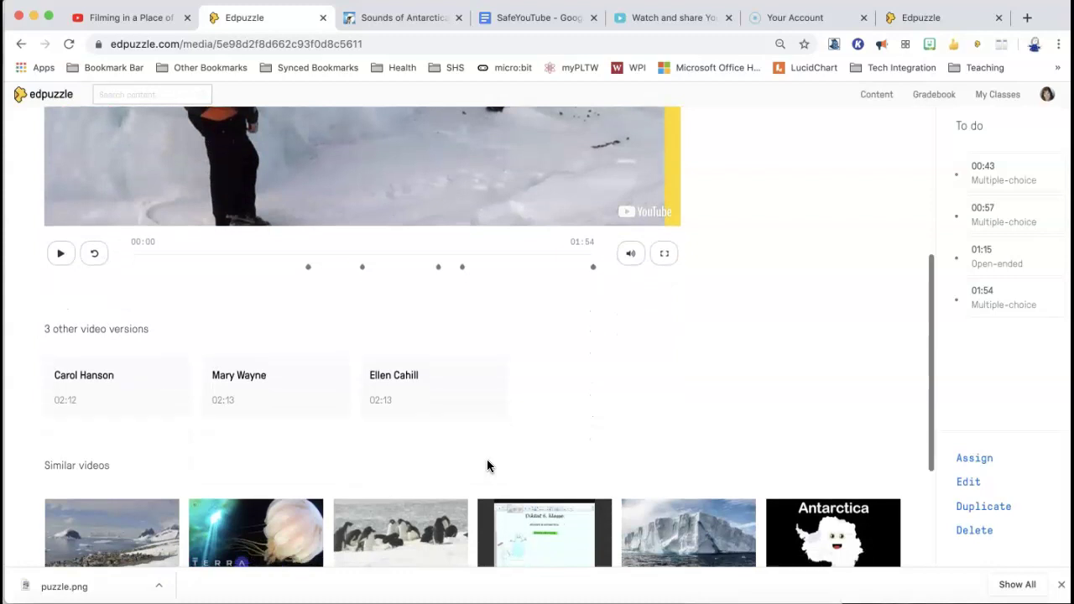
scroll(487, 461, "down", 3)
scroll(486, 461, "up", 6)
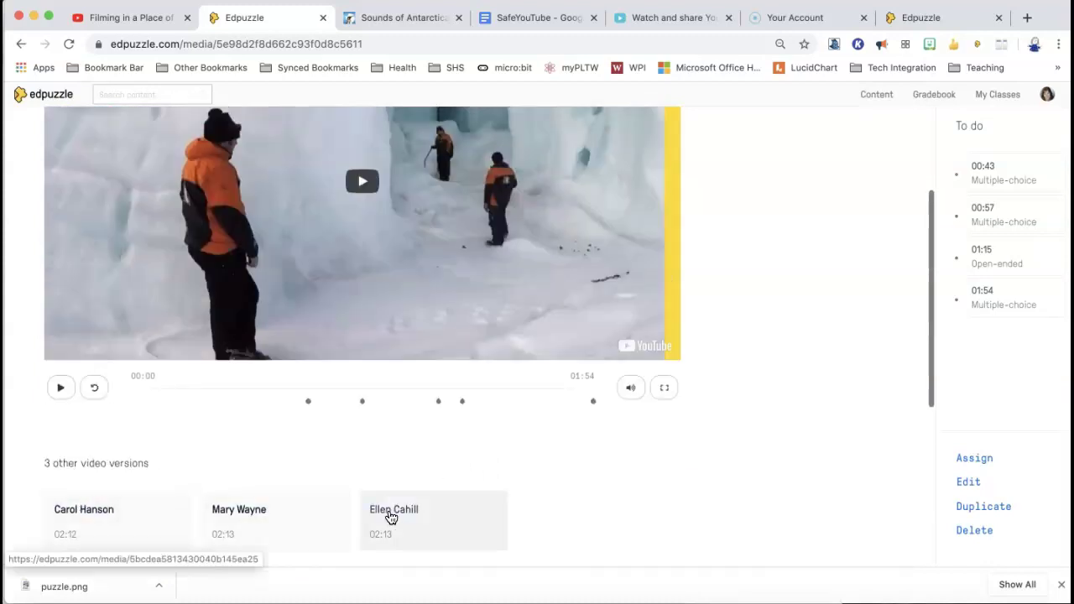
scroll(390, 517, "down", 2)
scroll(464, 479, "down", 1)
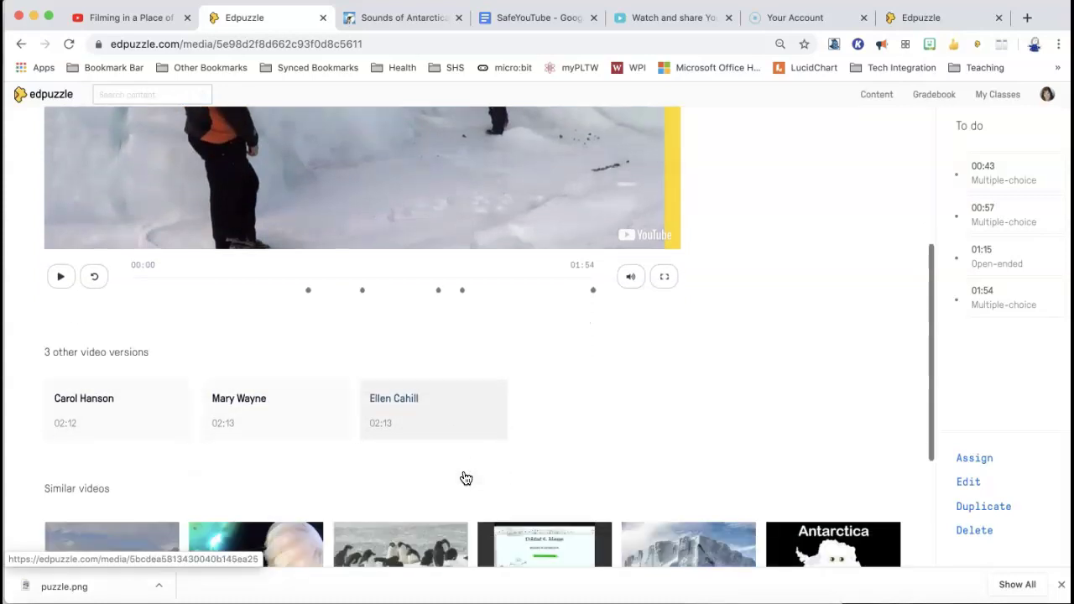
- Check the similar videos, then open the Filming in Antarctica video for editing and finish without making changes
scroll(466, 478, "down", 3)
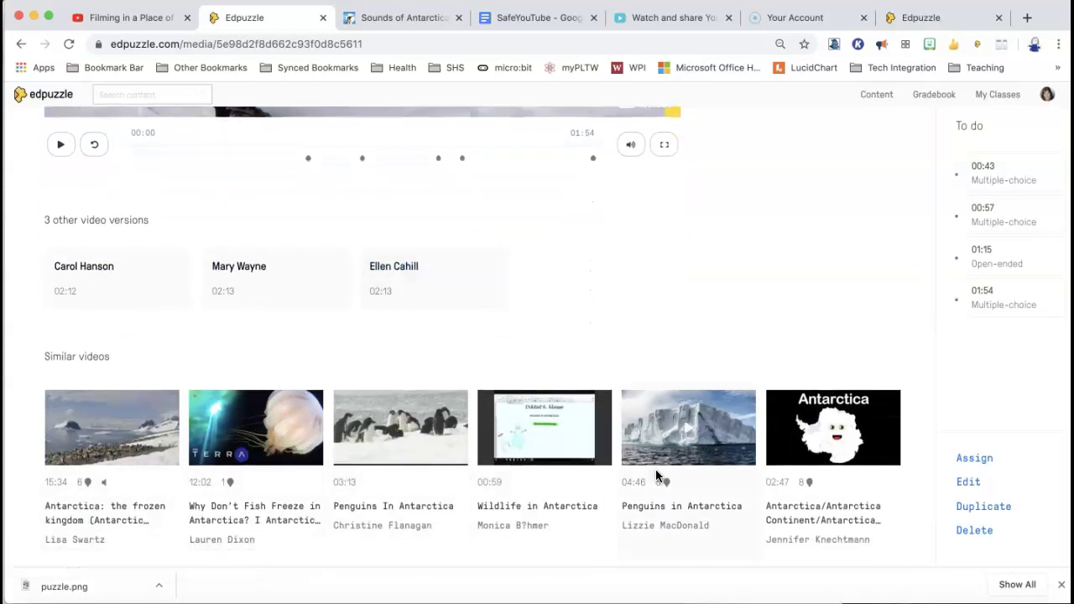
scroll(657, 475, "down", 2)
scroll(657, 476, "up", 5)
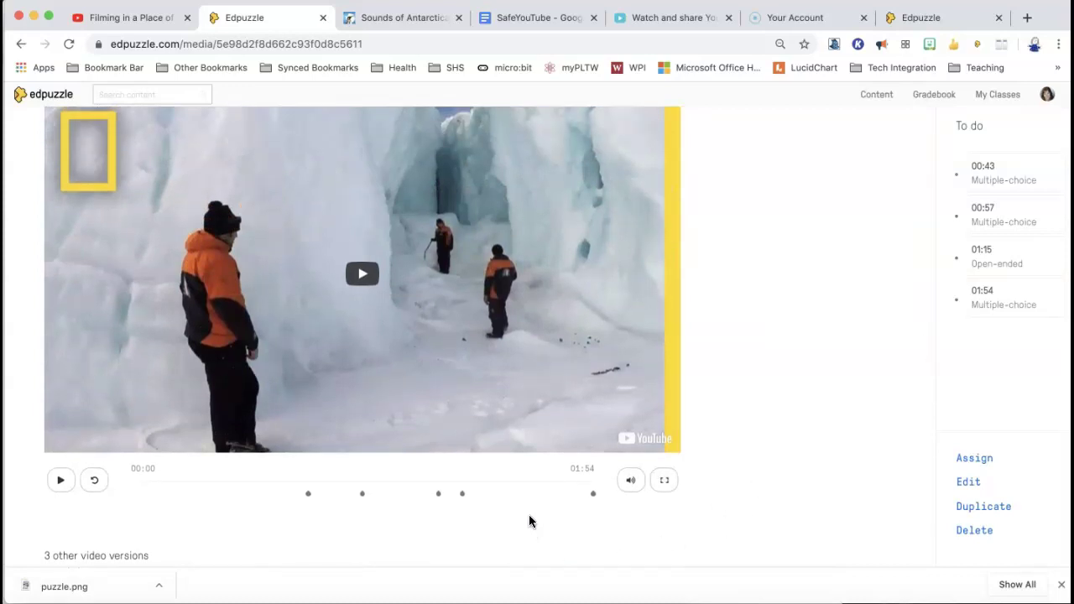
left_click(970, 483)
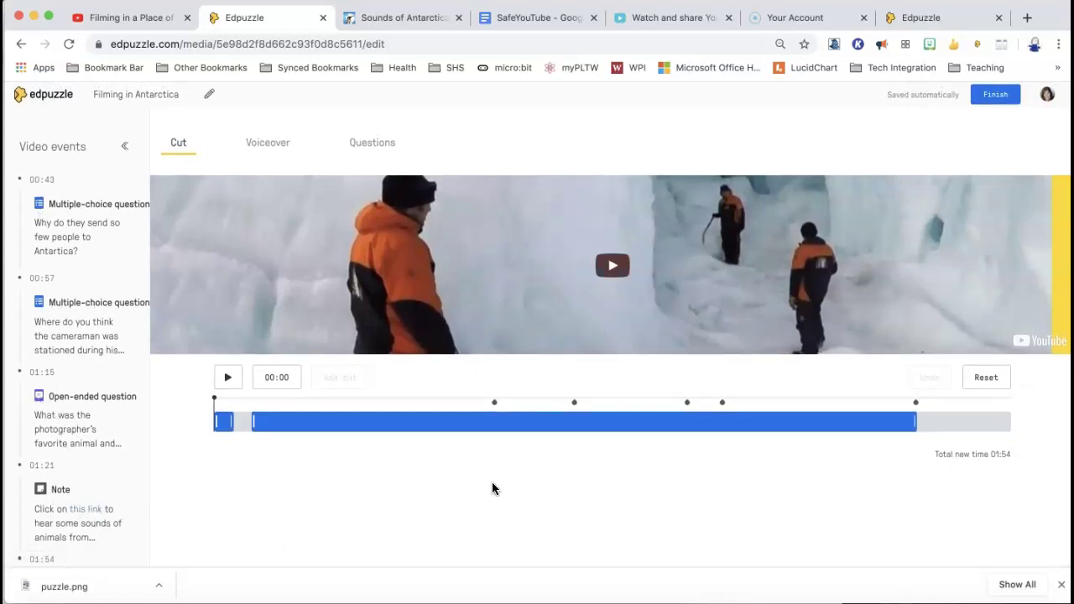
left_click(998, 95)
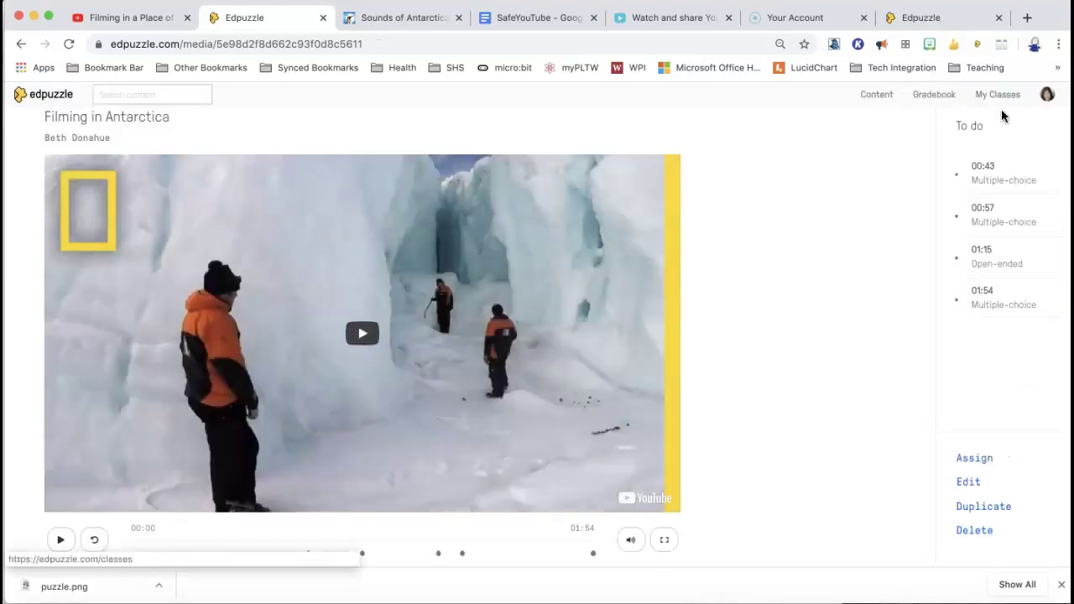
- Assign the video to the Tech Integration Testing class with closed captions and Google Classroom posting turned on, and check the assignment page
left_click(980, 461)
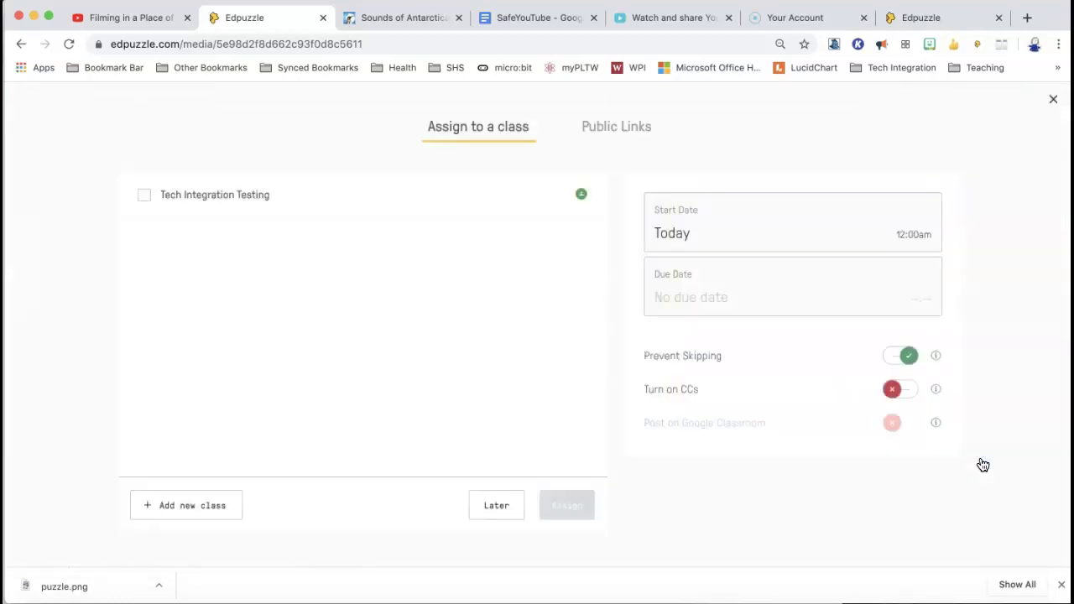
left_click(142, 199)
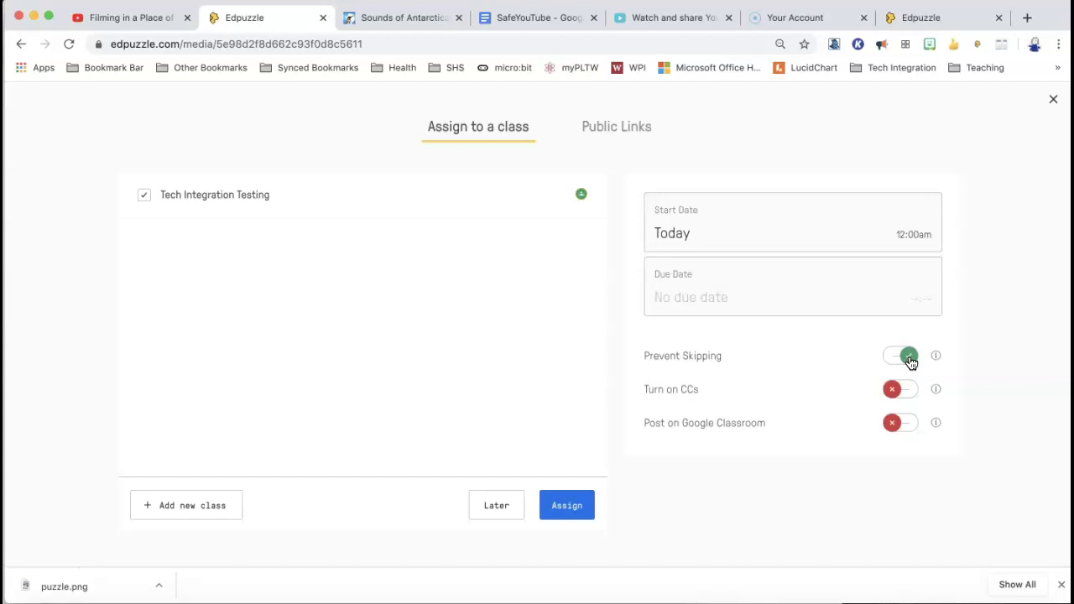
left_click(682, 386)
left_click(912, 428)
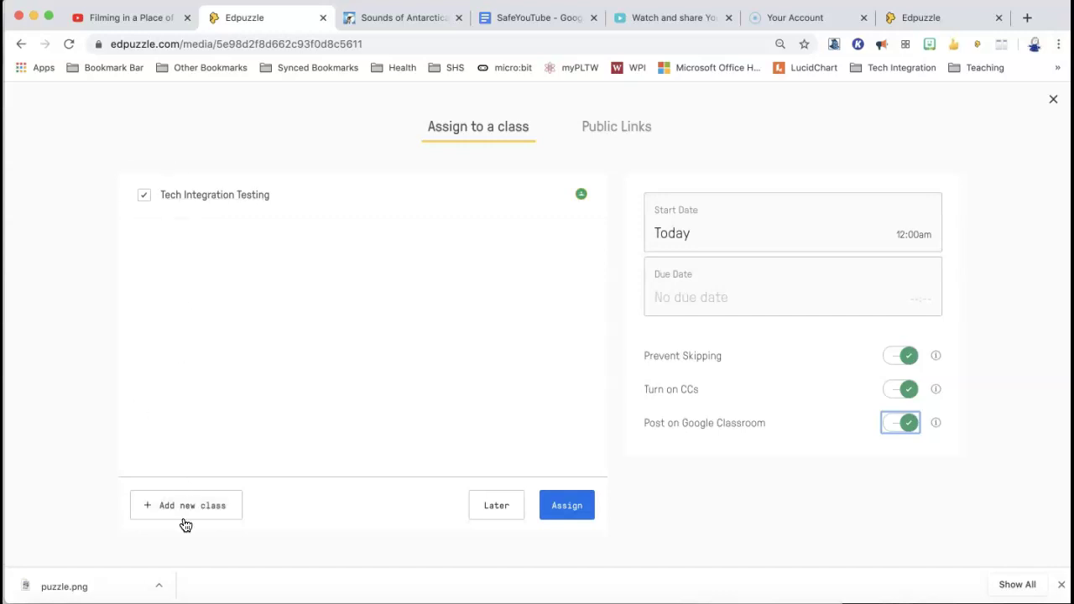
left_click(569, 508)
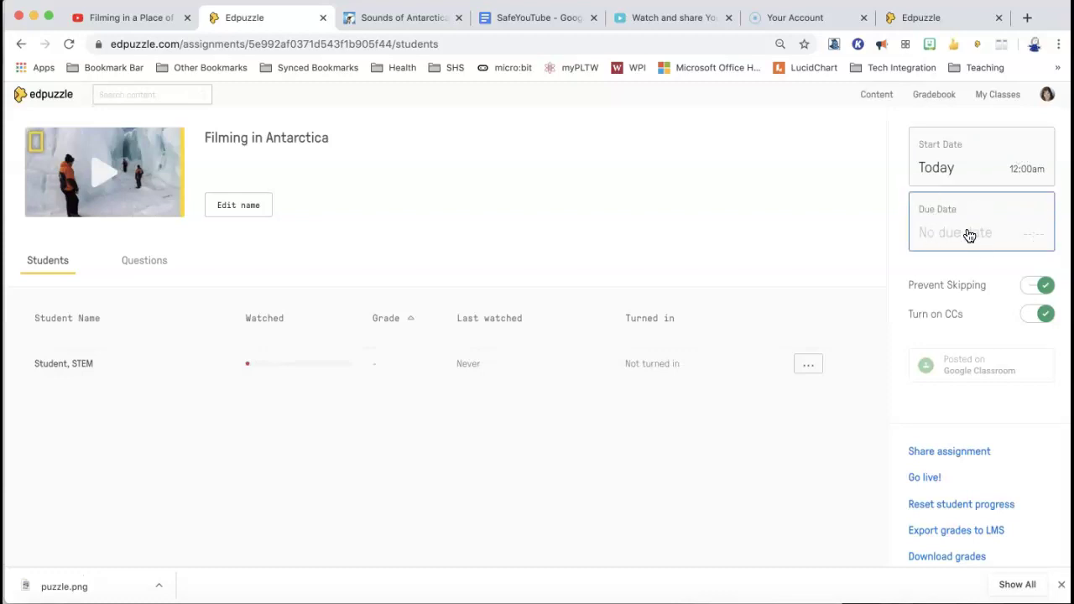
scroll(819, 425, "down", 1)
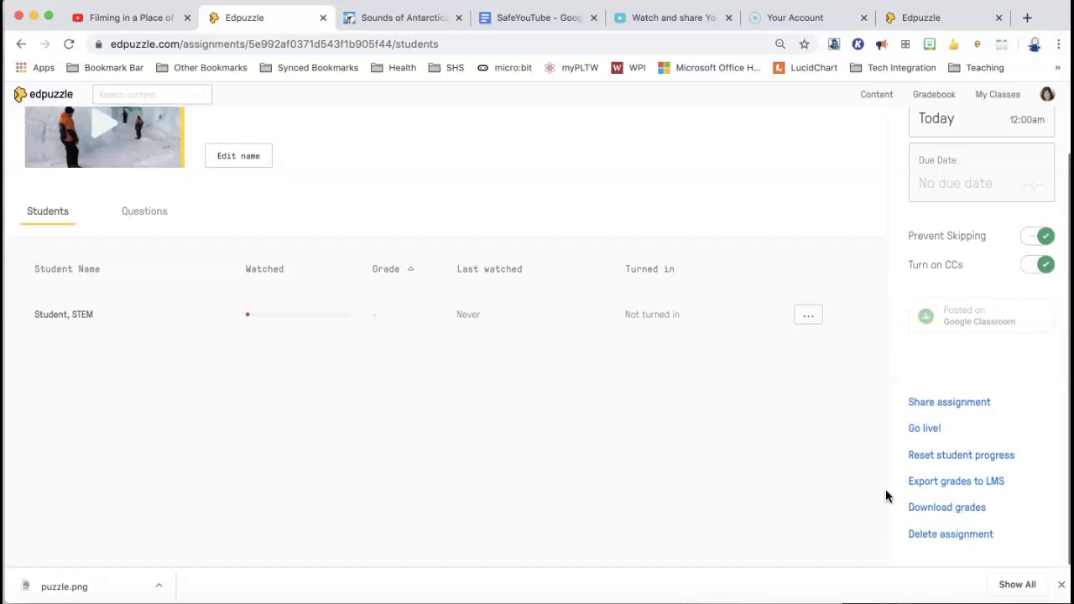
scroll(884, 506, "up", 1)
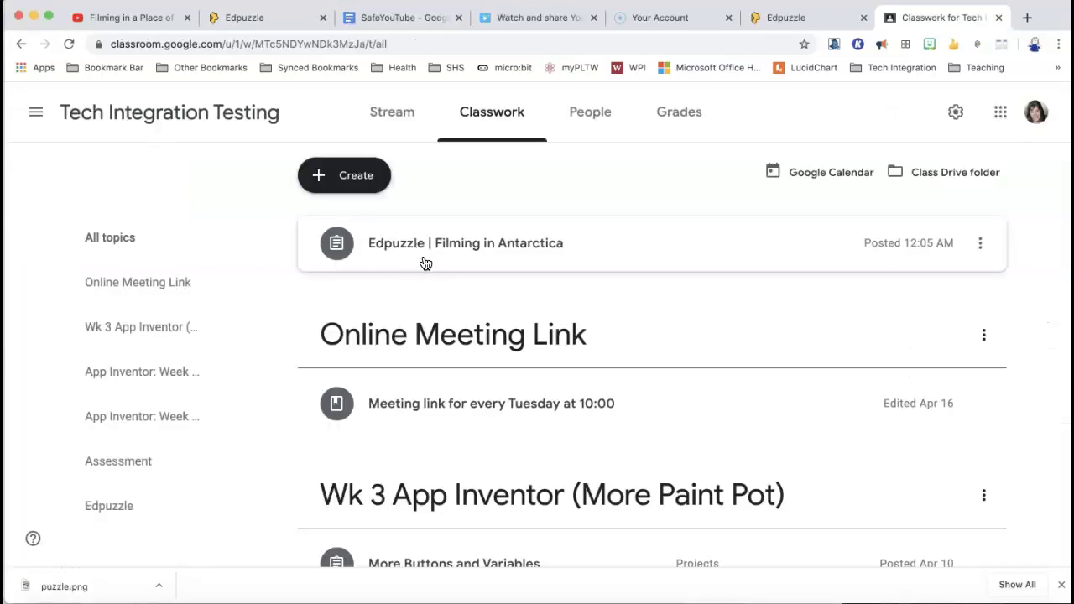
- Move the Edpuzzle topic from the end of the Google Classroom classwork list to the top
scroll(493, 405, "down", 7)
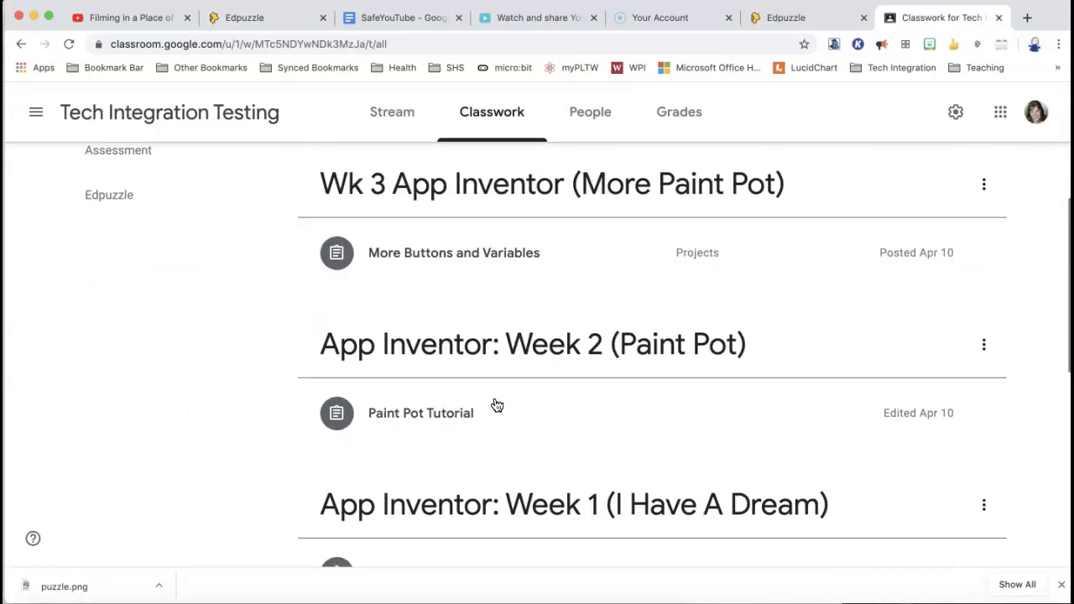
scroll(496, 404, "down", 3)
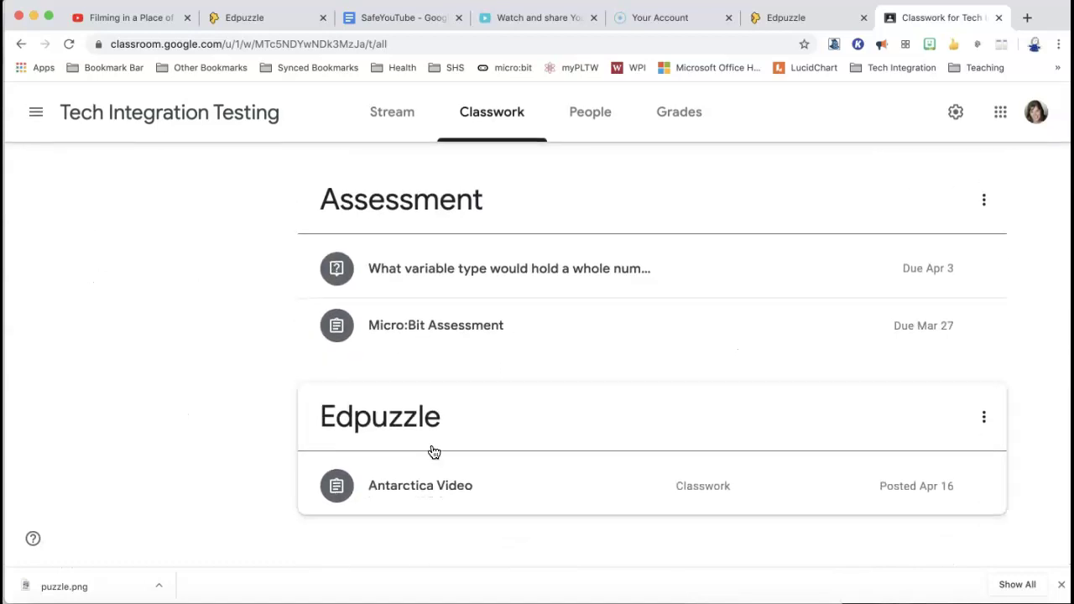
left_click_drag(421, 420, 422, 320)
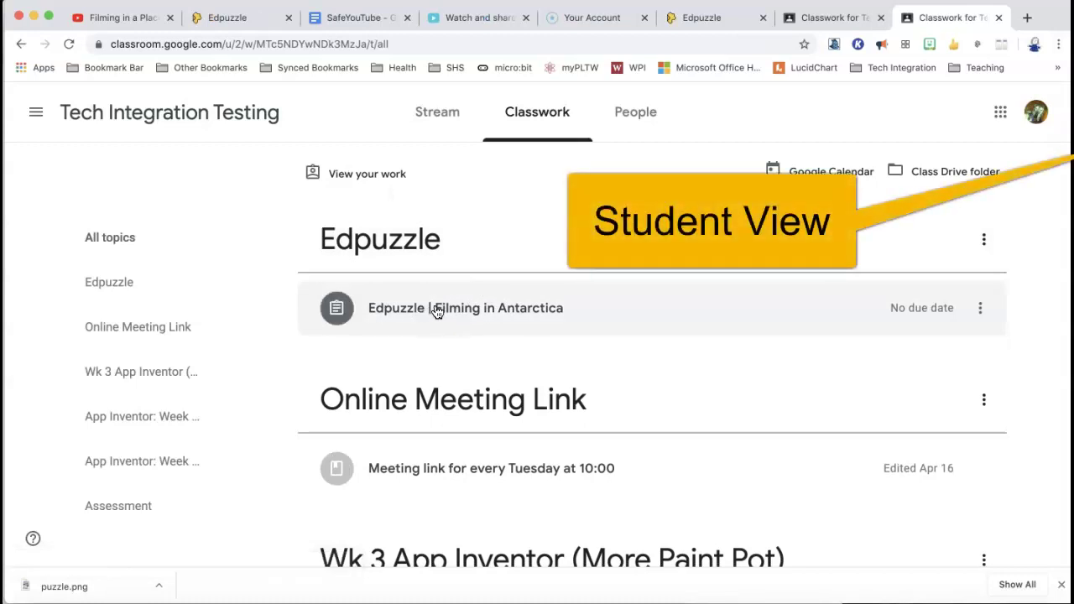
- Open the video attached to the student's Edpuzzle | Filming in Antarctica assignment and try to skip ahead in it
left_click(460, 310)
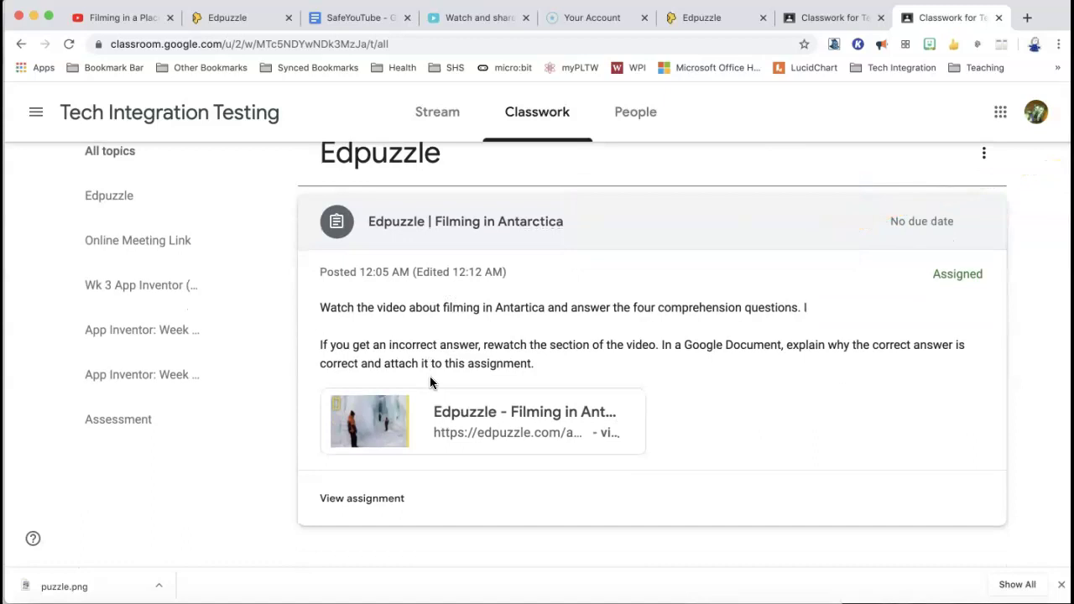
left_click(472, 432)
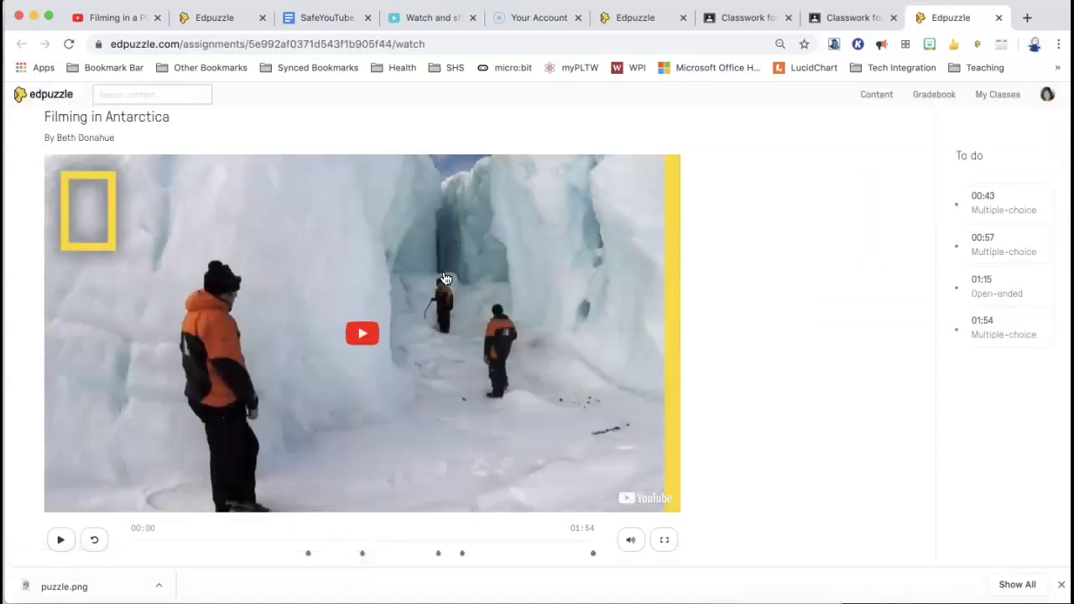
scroll(436, 303, "down", 1)
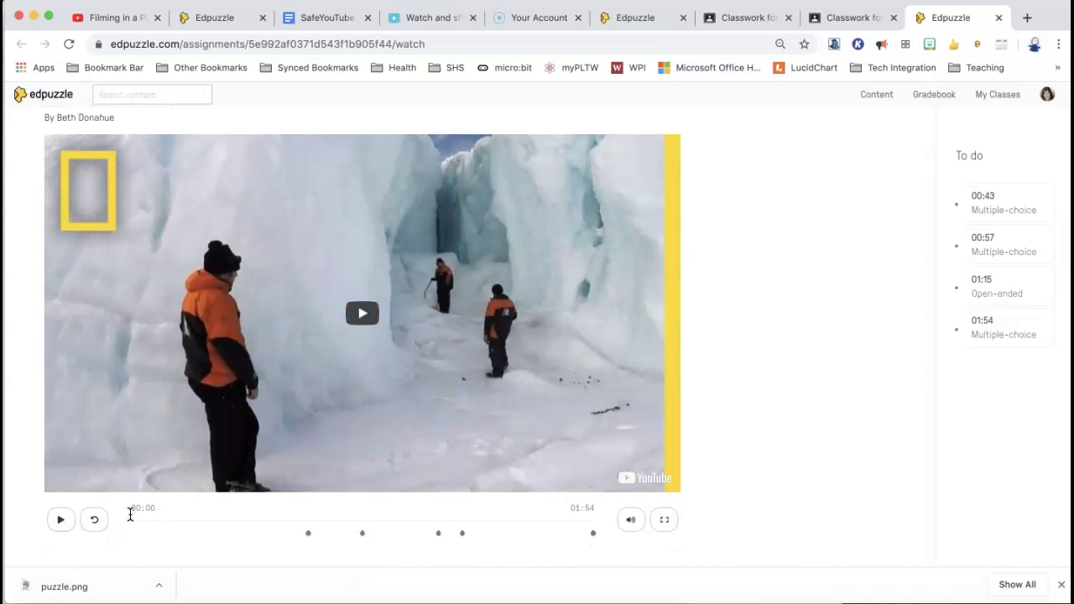
left_click(203, 520)
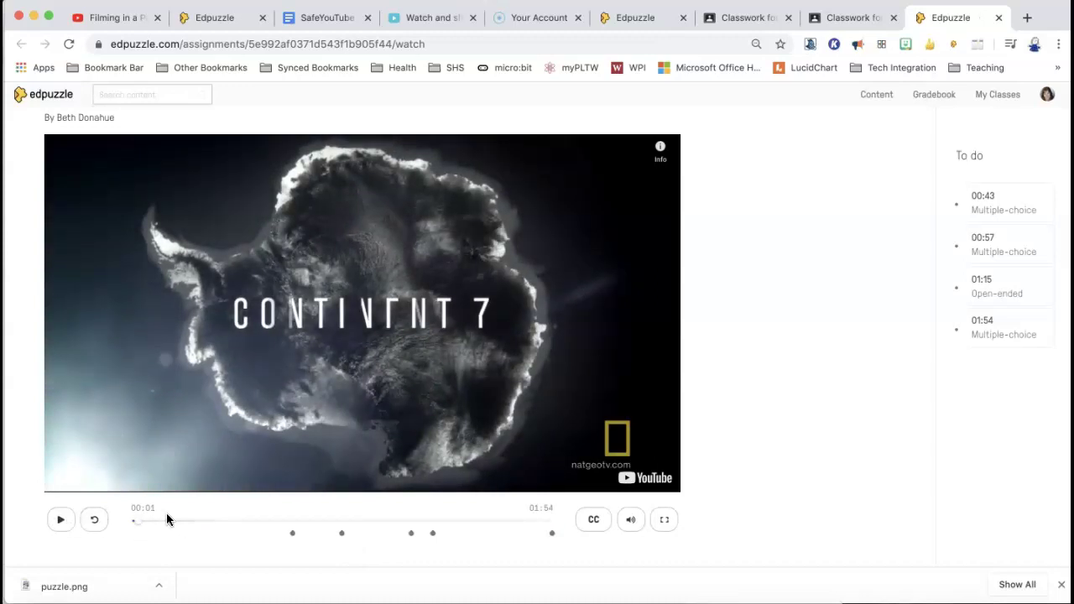
- Turn on English closed captions for the video, play it, and pause at 00:07
left_click(593, 522)
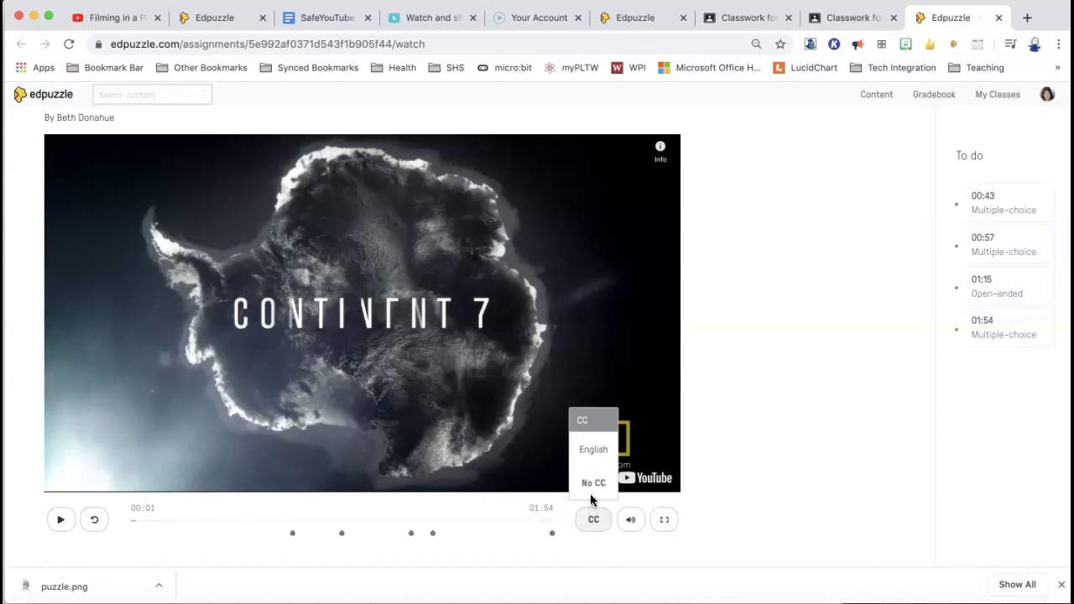
left_click(593, 452)
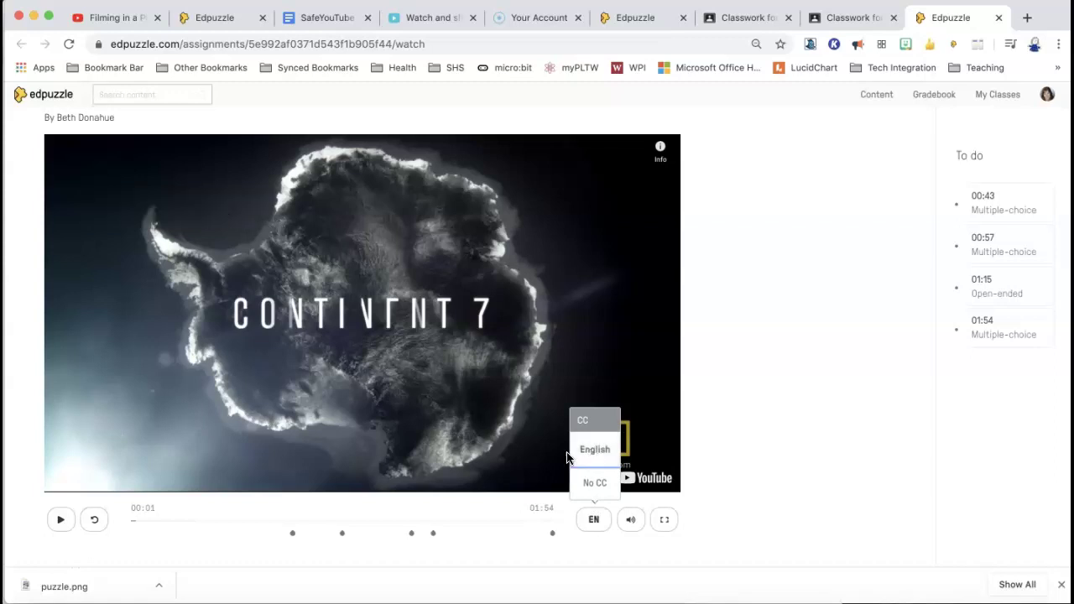
left_click(56, 520)
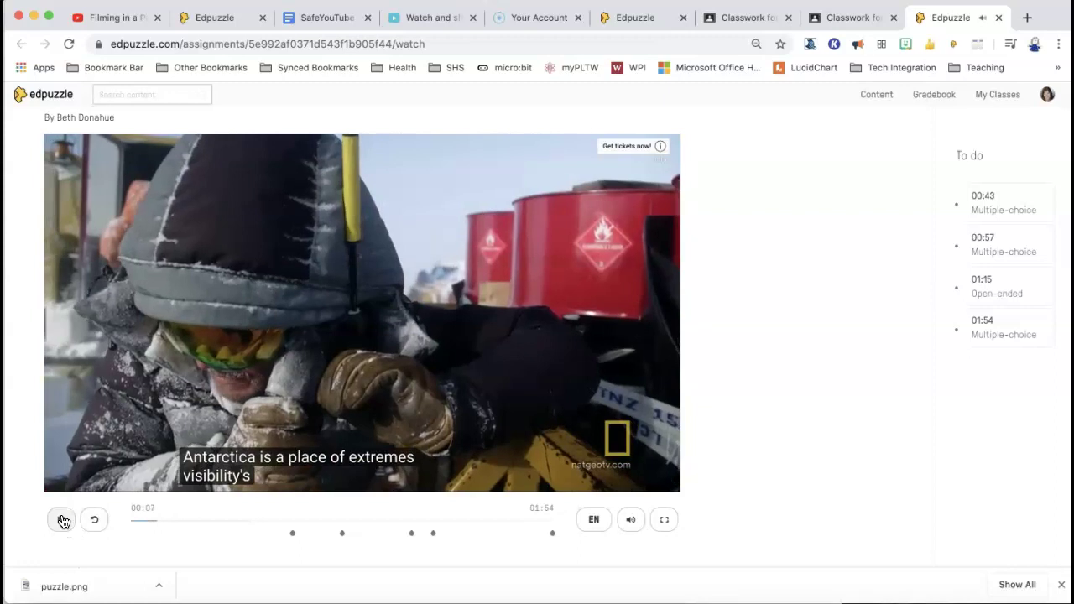
left_click(62, 521)
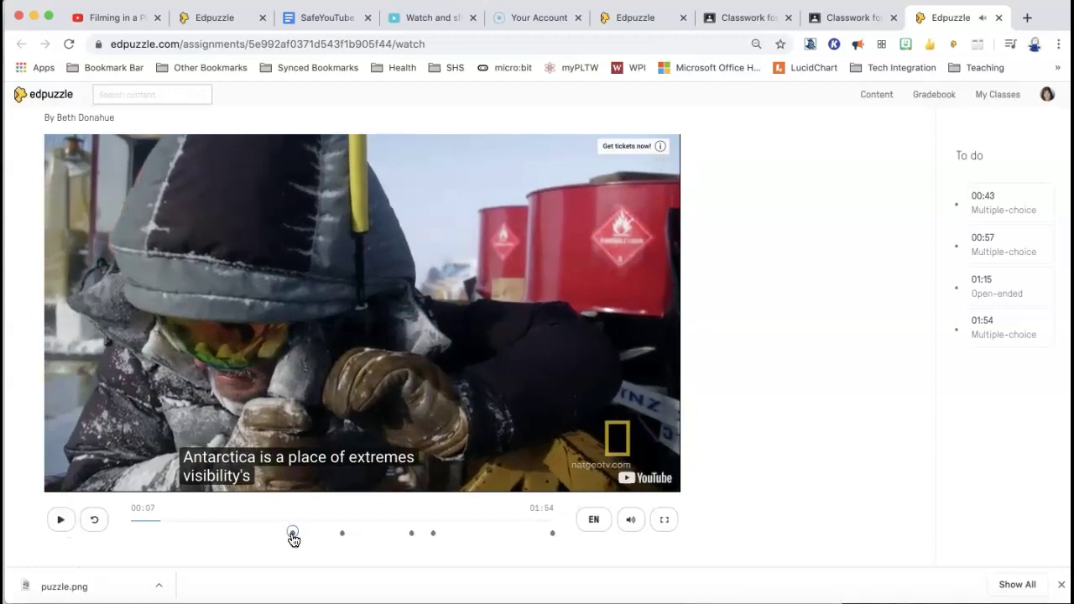
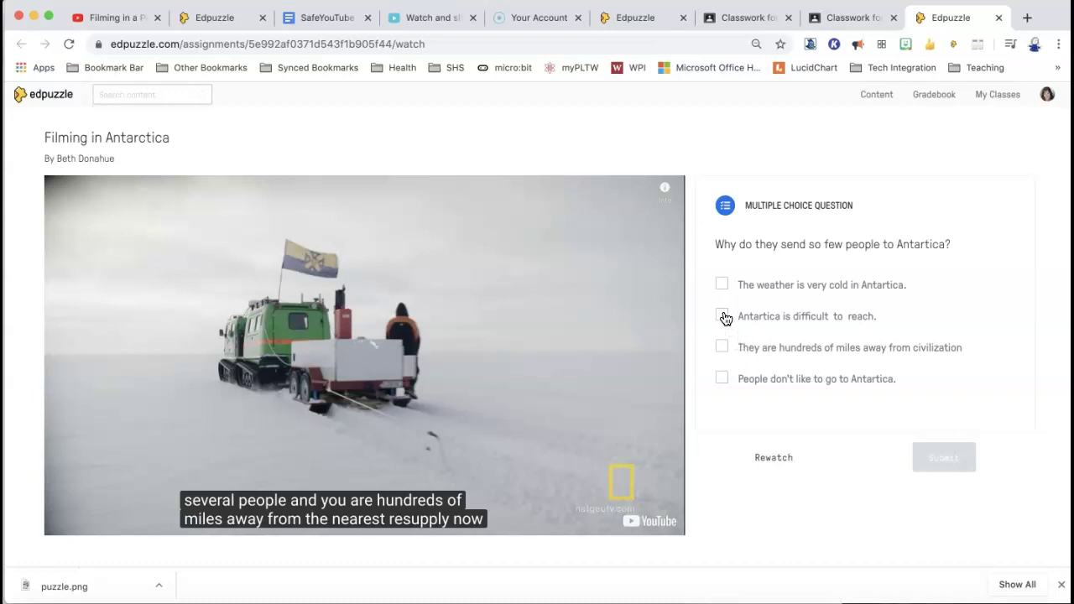
- Answer the 00:43 question with "Antartica is difficult to reach." and "They are hundreds of miles away from civilization", and submit
left_click(722, 314)
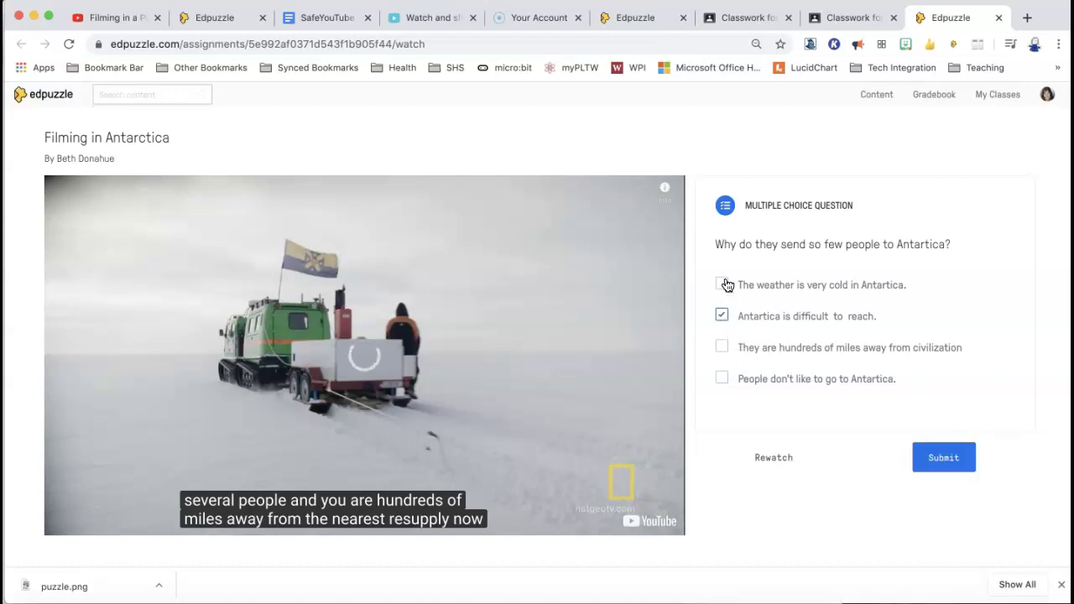
left_click(721, 350)
left_click(943, 457)
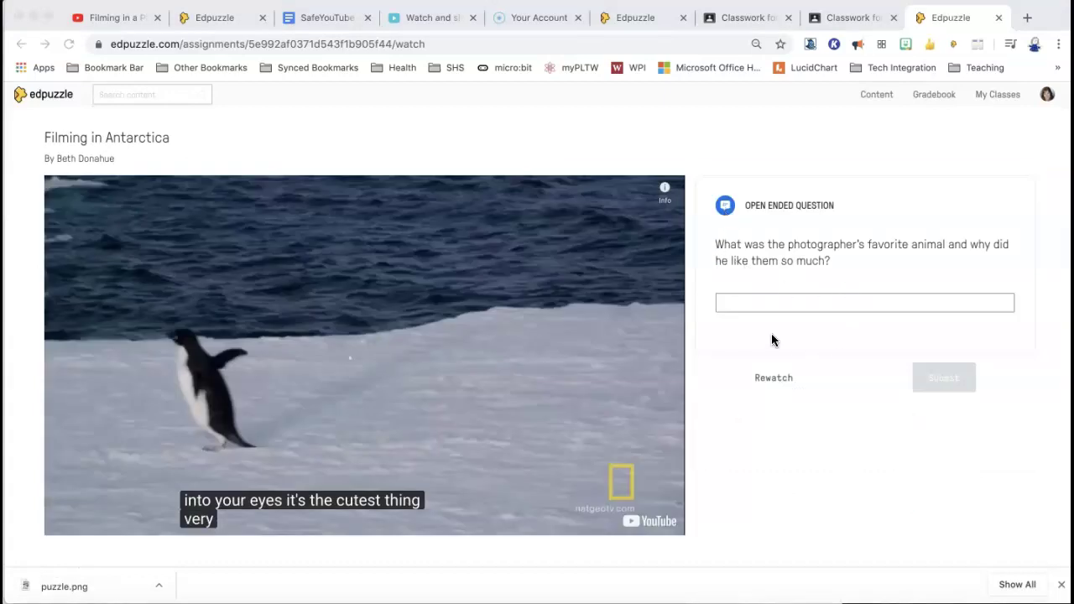
- Answer the open-ended question about the photographer's favorite animal with "hih" and submit it
left_click(843, 304)
left_click(843, 304)
type("hih")
left_click(931, 379)
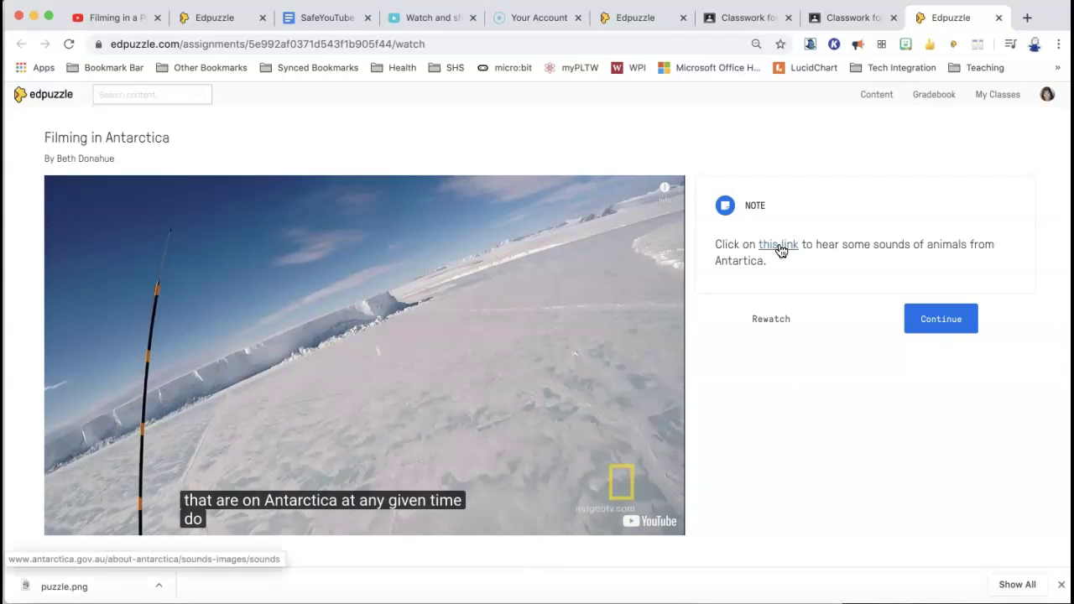
- Open the link in the note and look through the whale, seal and penguin recordings on the Sounds of Antarctica page
left_click(779, 249)
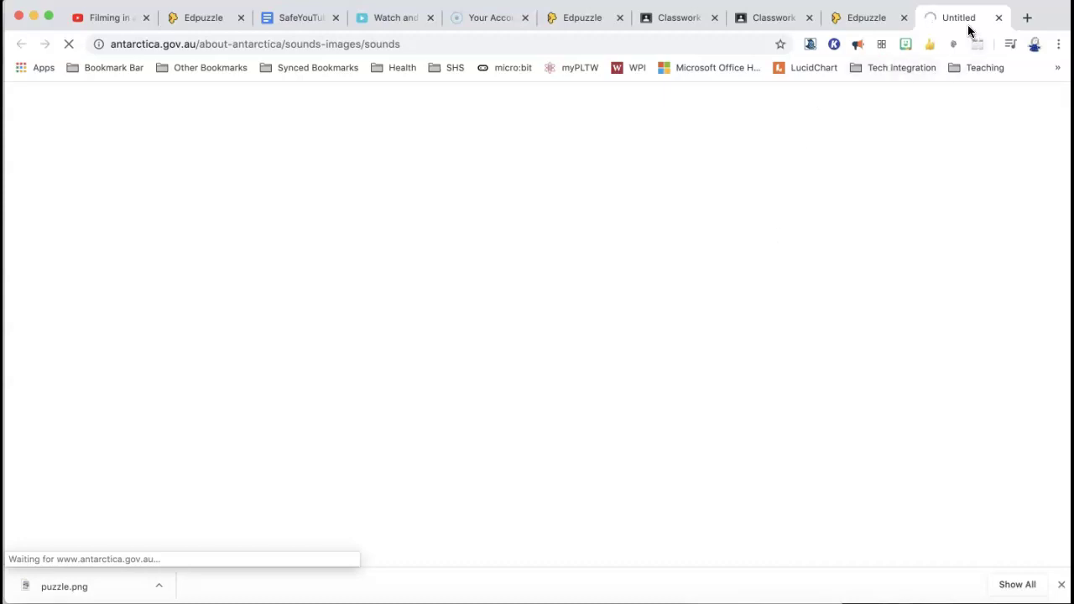
scroll(763, 443, "down", 3)
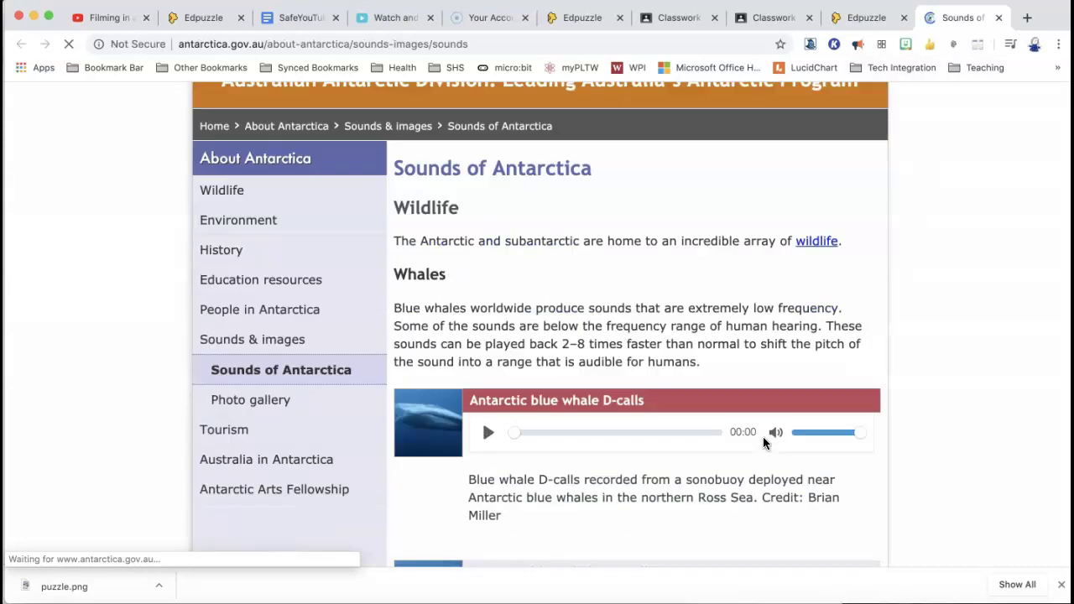
scroll(763, 443, "down", 3)
scroll(764, 443, "up", 5)
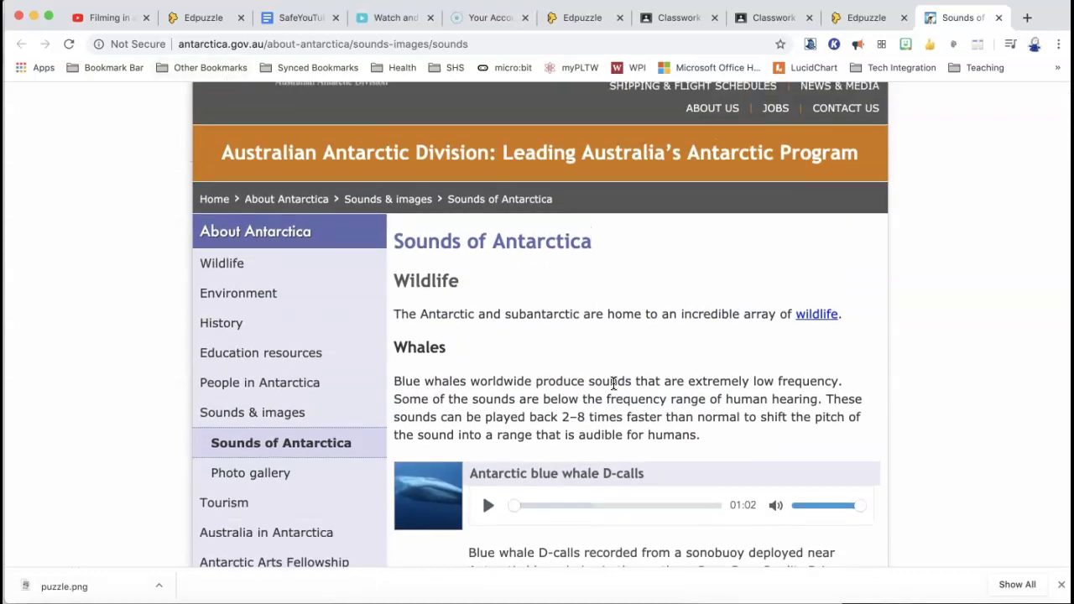
scroll(614, 382, "down", 10)
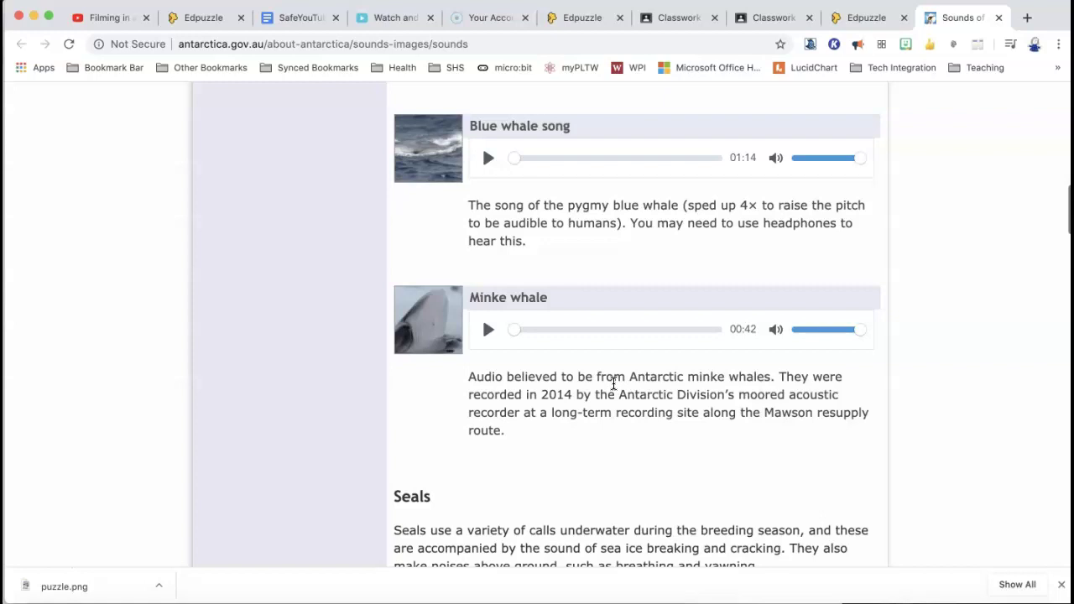
scroll(613, 383, "down", 15)
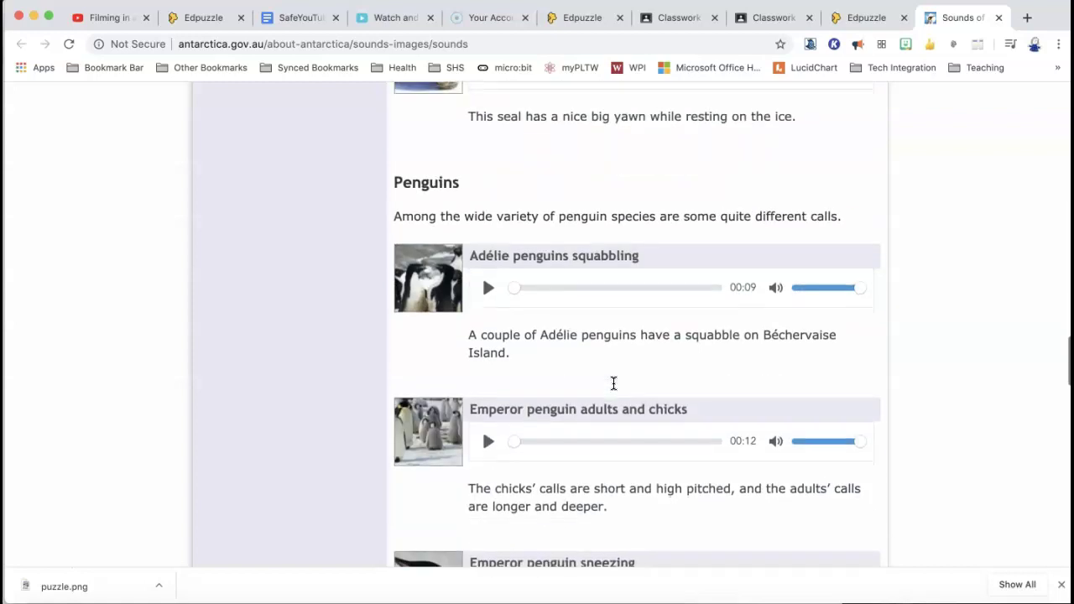
- Return to the Edpuzzle assignment and continue past the note to complete the video
left_click(851, 19)
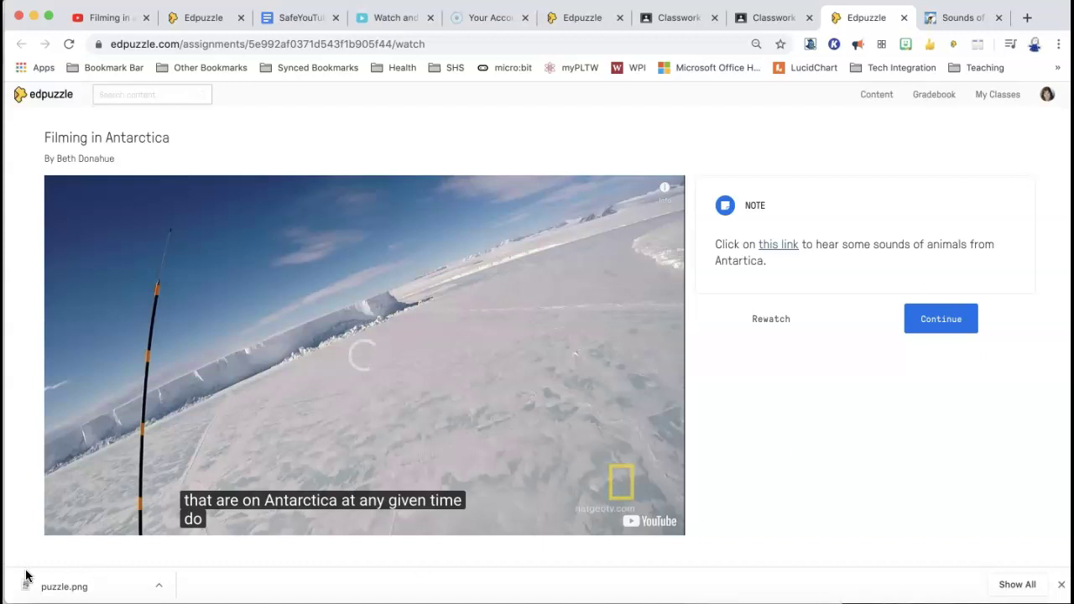
left_click(941, 318)
left_click(1006, 233)
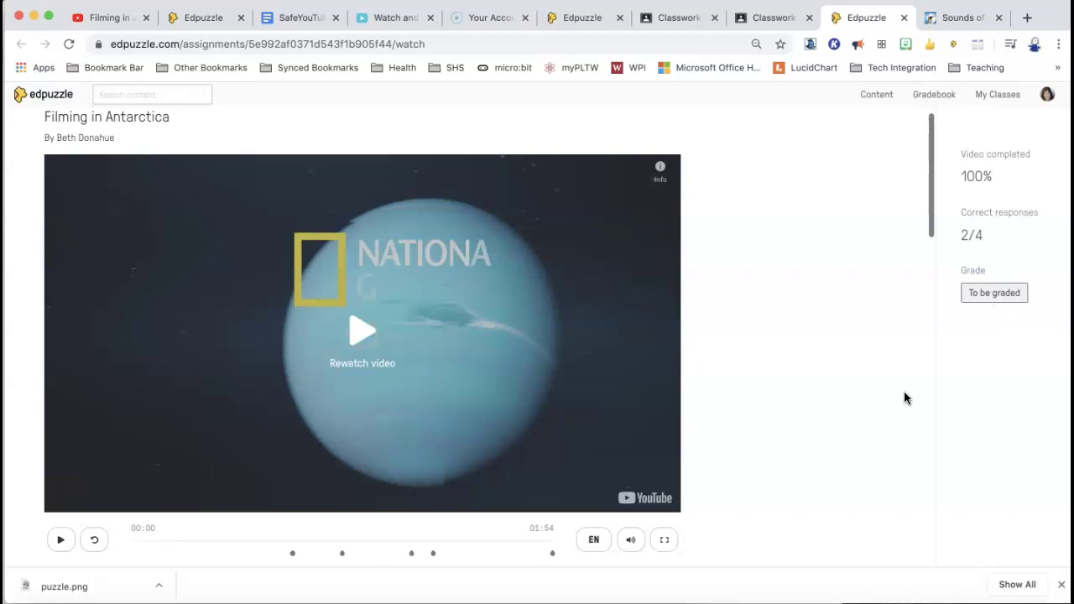
- Review the student's results for each question below the completed video, including the feedback and the open-ended answer
scroll(840, 472, "down", 2)
scroll(840, 471, "down", 5)
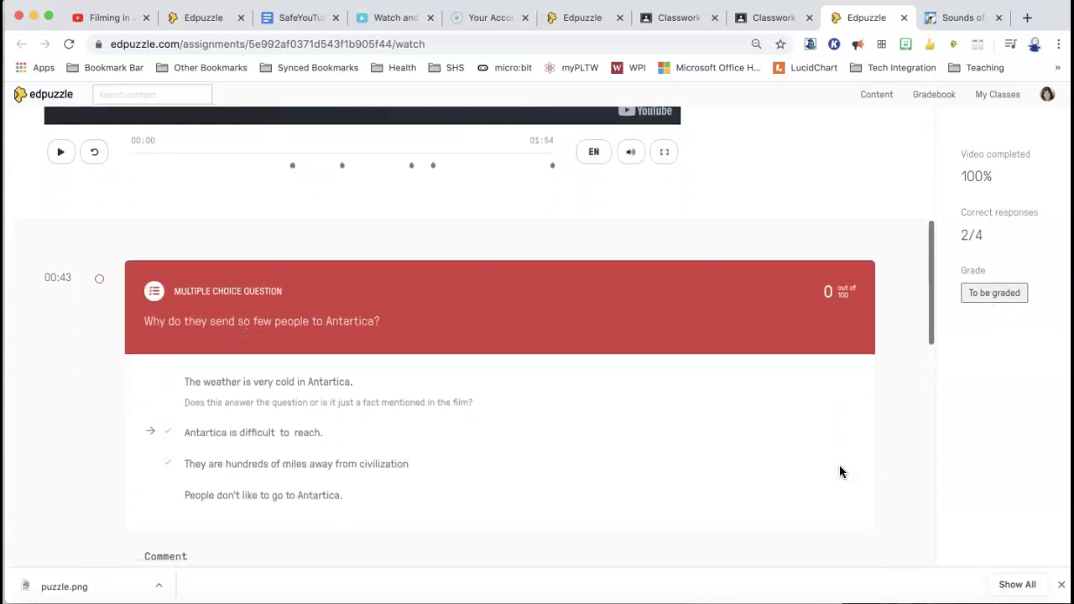
scroll(582, 509, "down", 10)
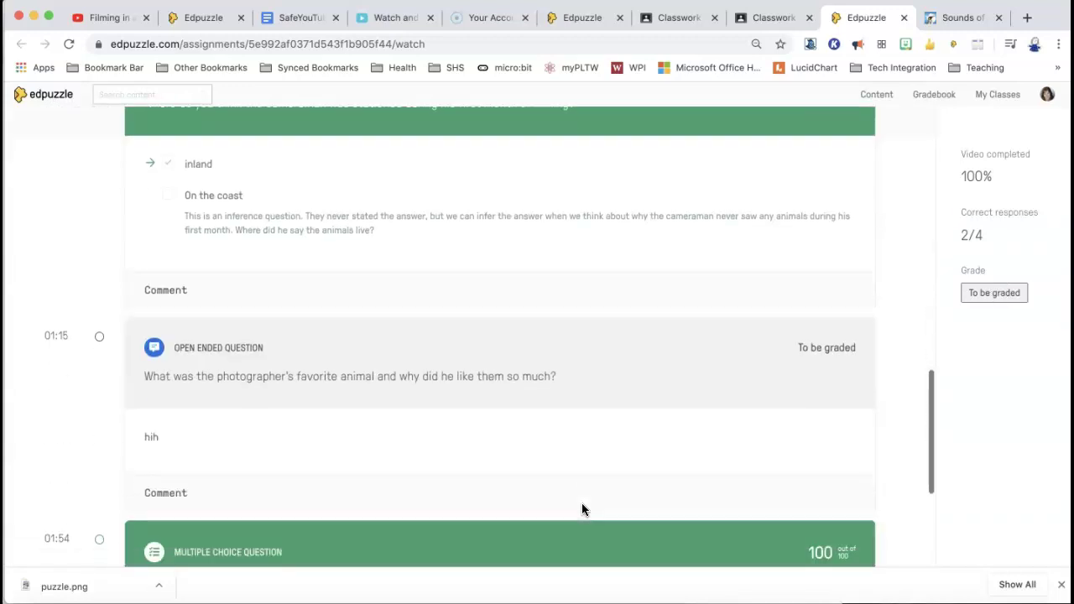
scroll(582, 506, "down", 3)
scroll(764, 389, "up", 4)
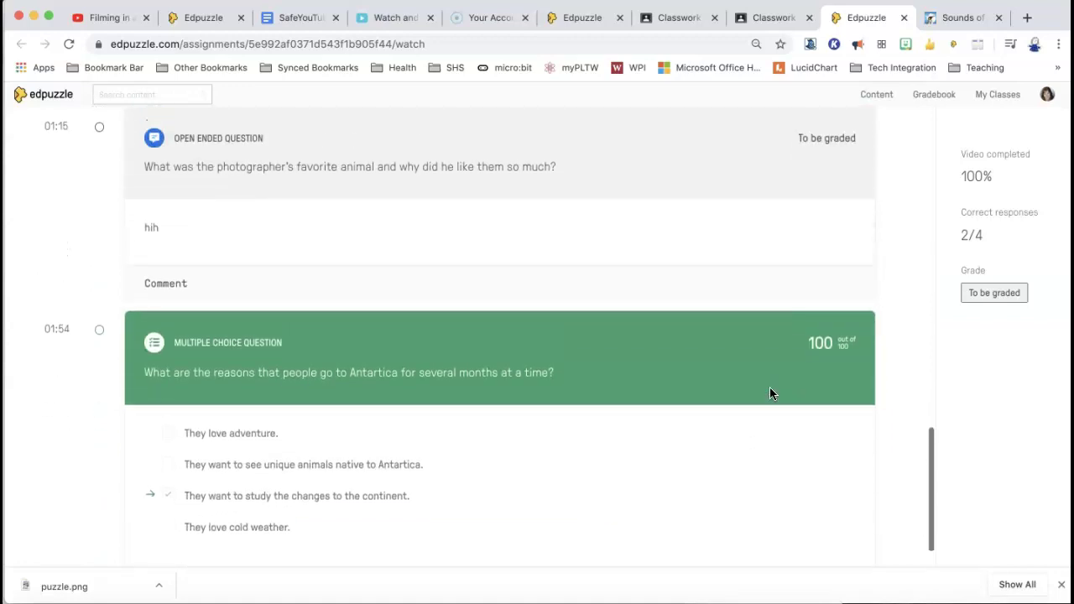
- Return to the start of the completed video's results and check the completion, correct responses and grade summary
scroll(770, 394, "up", 7)
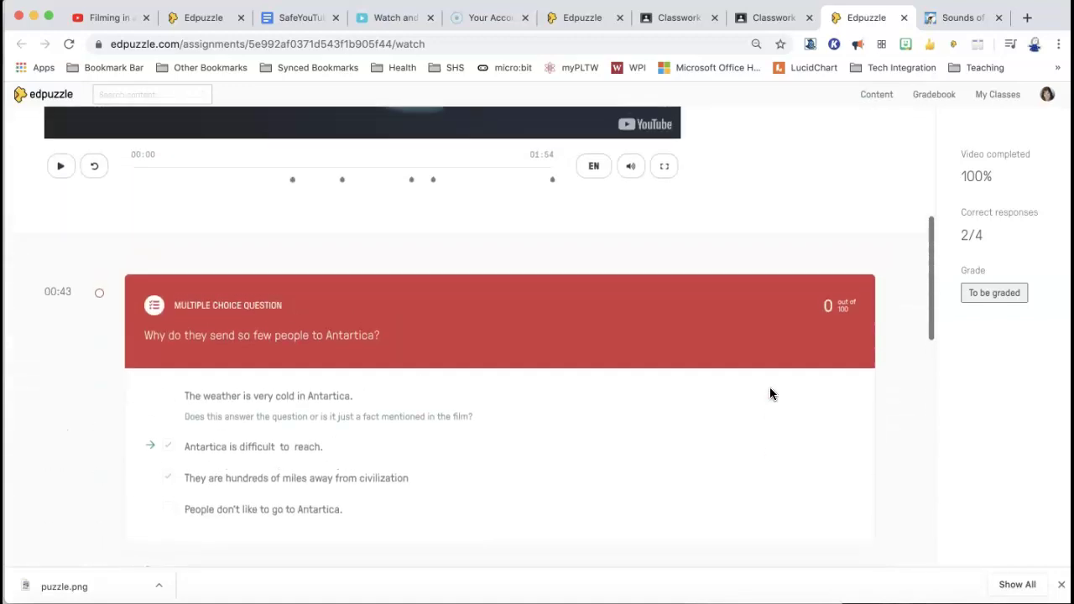
scroll(772, 393, "up", 2)
scroll(771, 393, "up", 3)
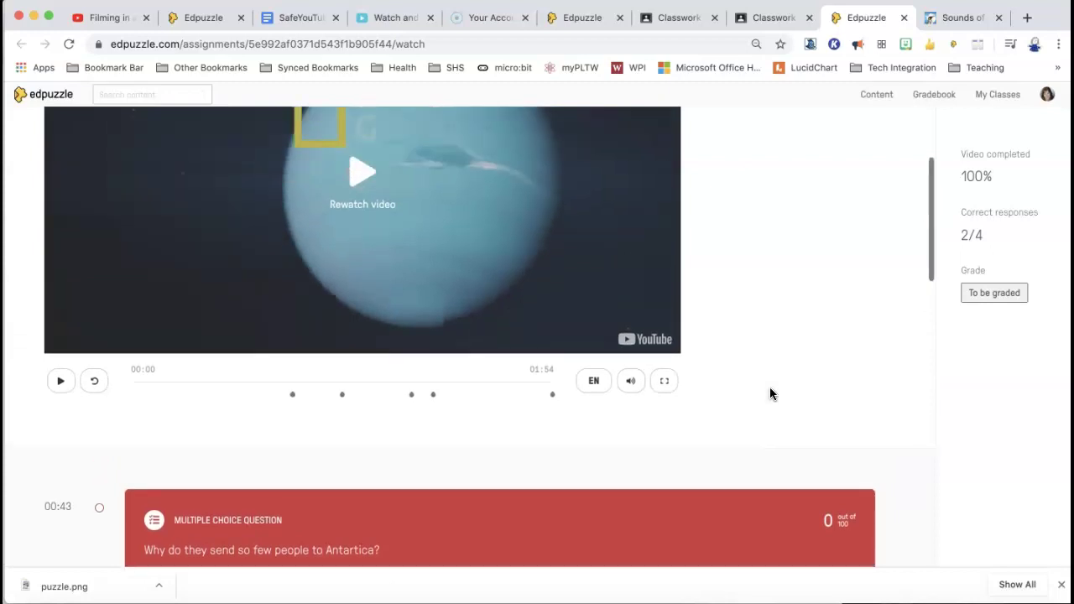
scroll(848, 418, "up", 2)
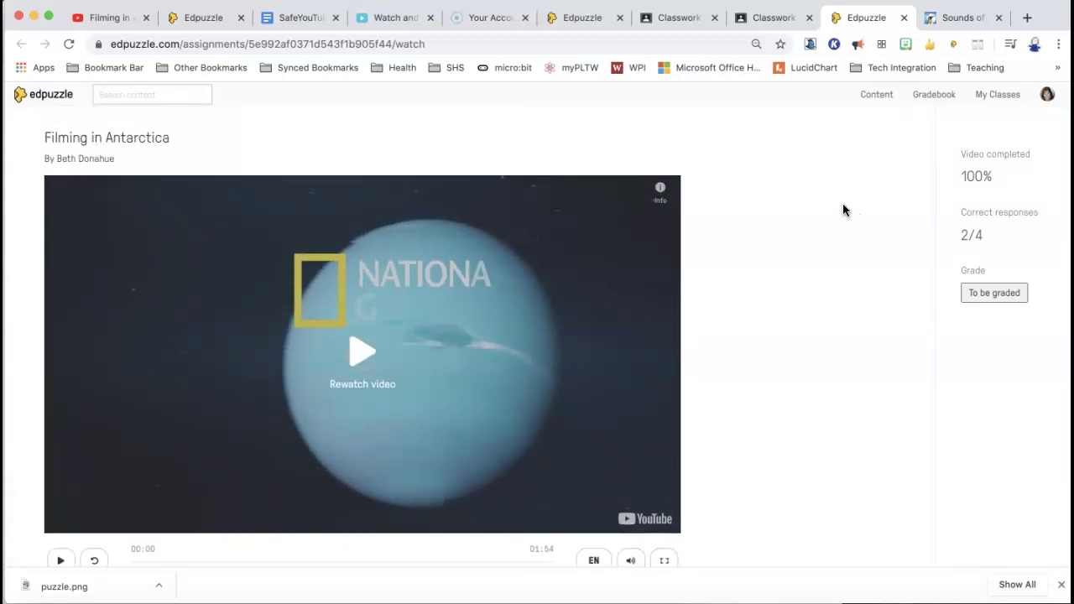
- Open the Edpuzzle | Filming in Antarctica assignment in Google Classroom and mark it as done without attaching work
left_click(777, 18)
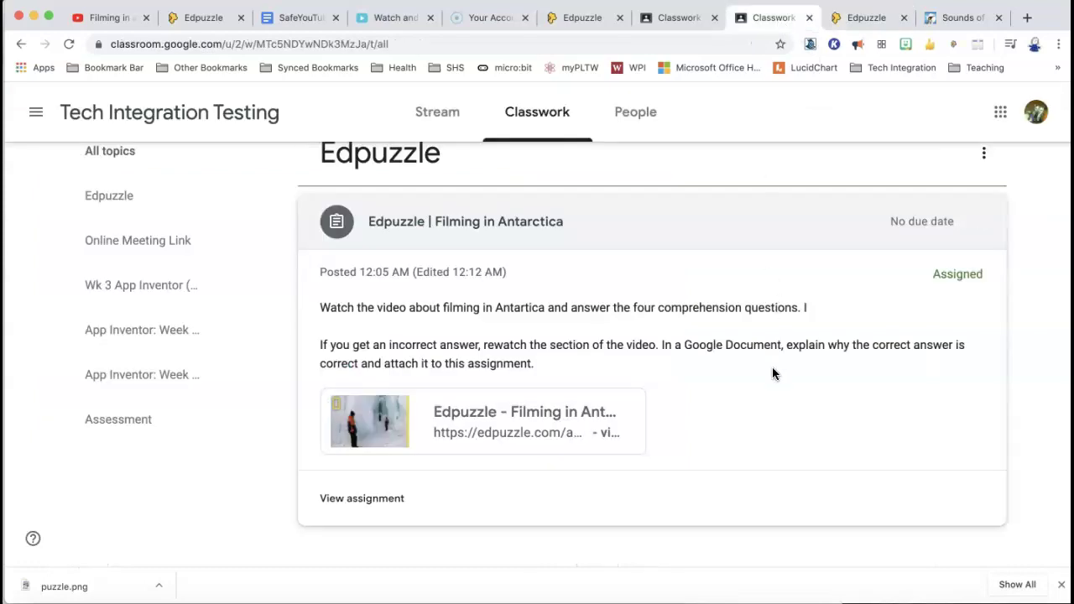
scroll(772, 372, "up", 1)
left_click(388, 513)
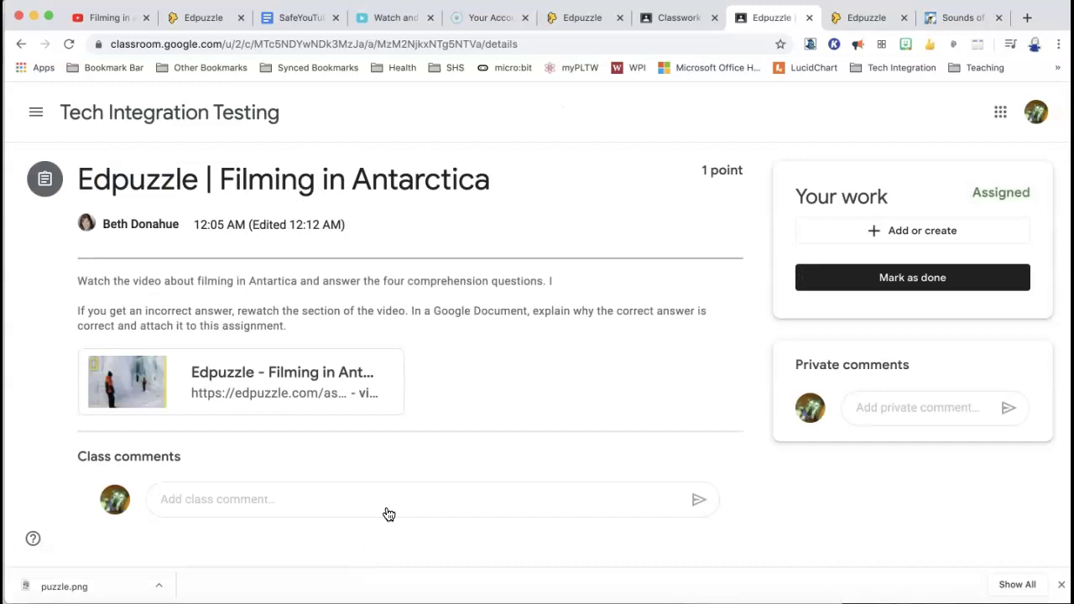
left_click(930, 237)
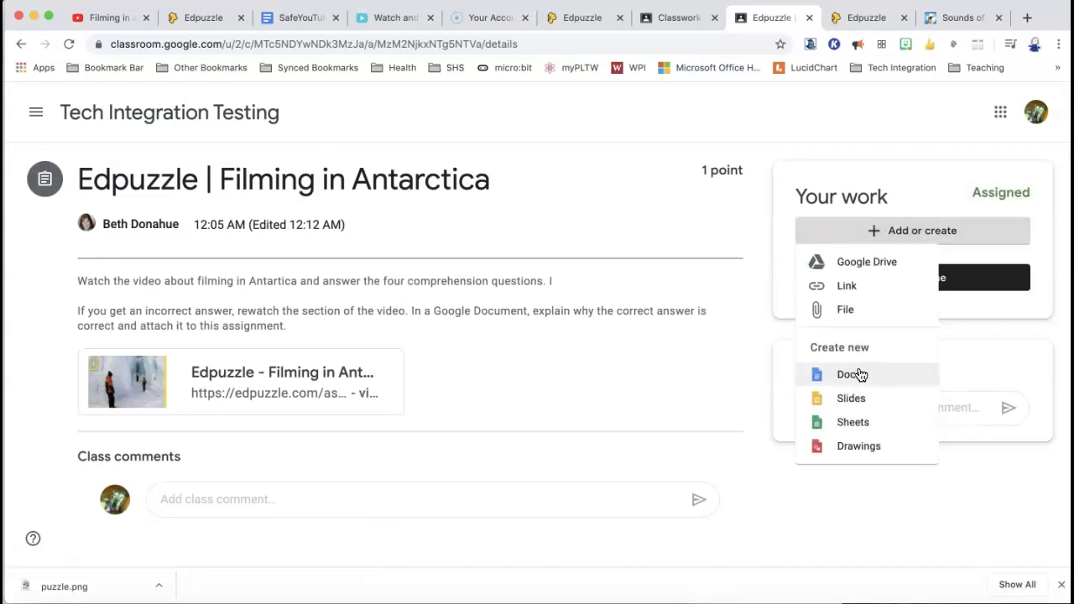
left_click(845, 526)
left_click(902, 283)
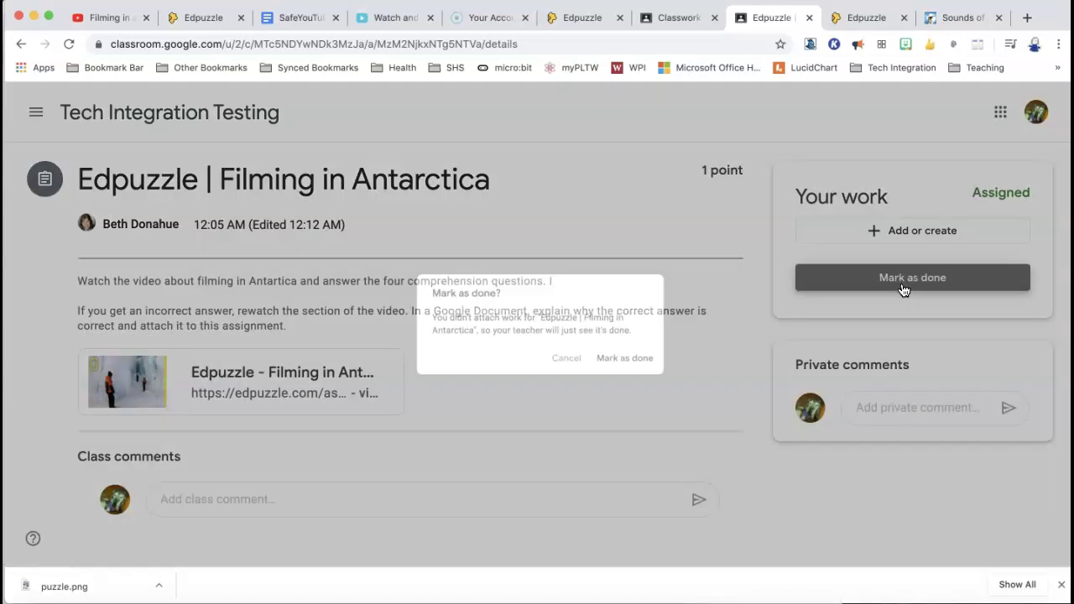
left_click(643, 369)
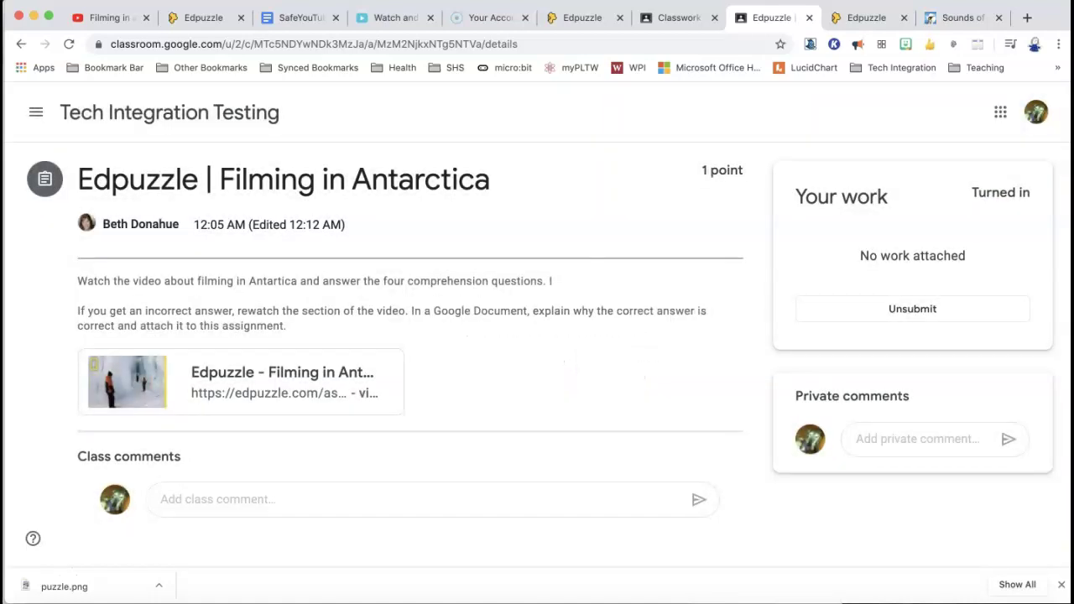
- Switch to the teacher's Edpuzzle assignment page and review the first student's viewing progress, answers and the comment option for the last question
left_click(193, 19)
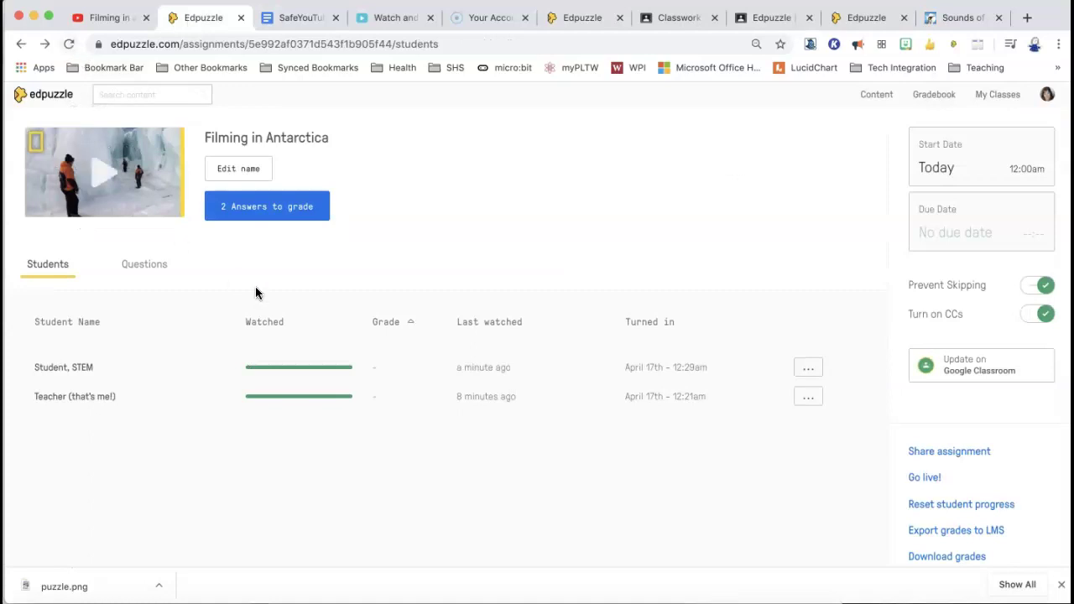
left_click(65, 373)
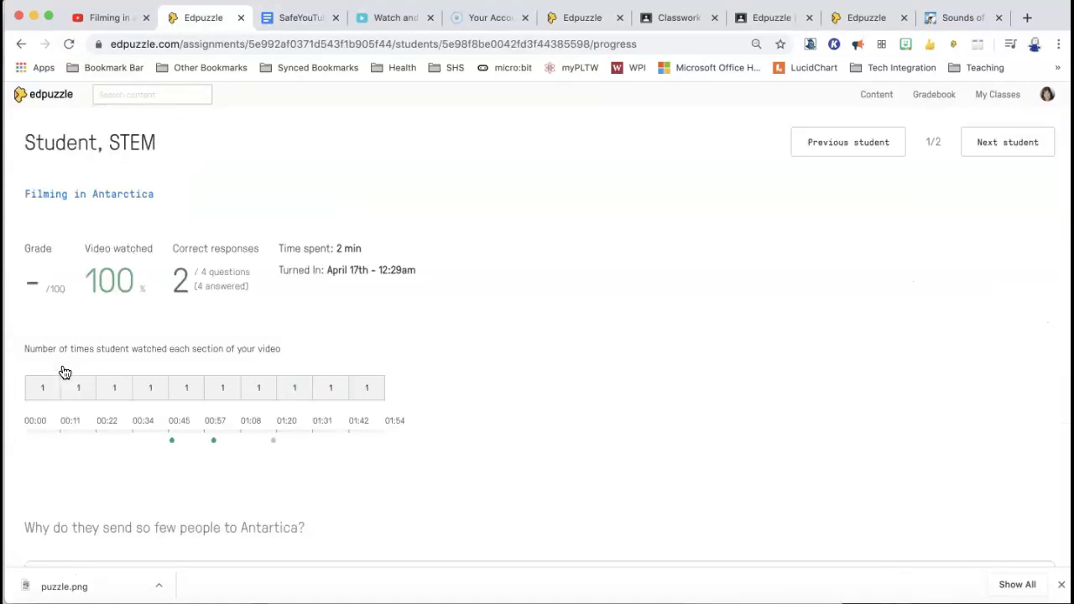
scroll(228, 492, "down", 2)
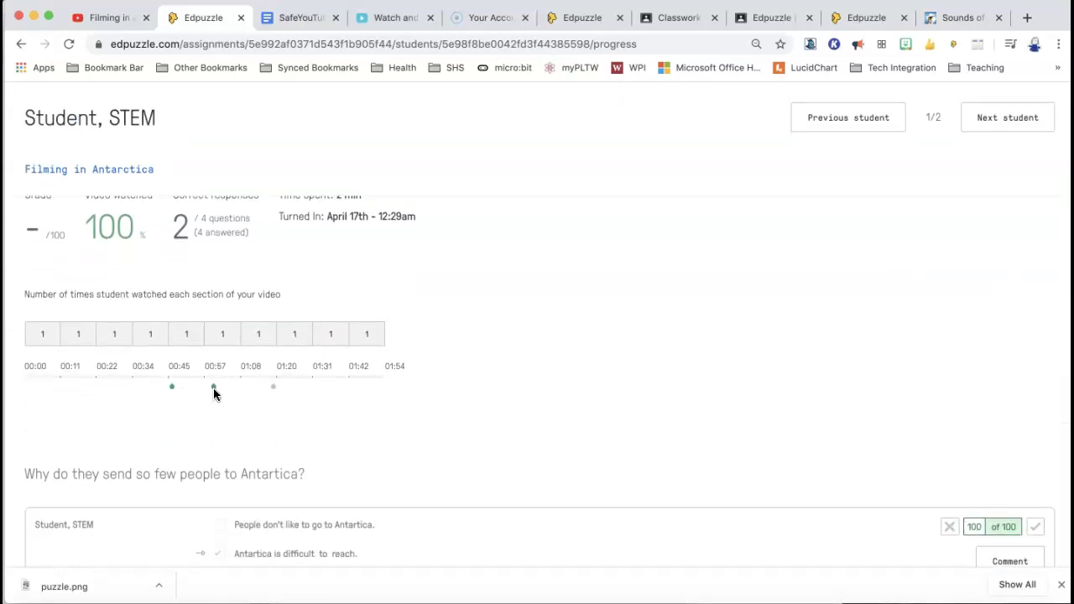
scroll(342, 400, "down", 5)
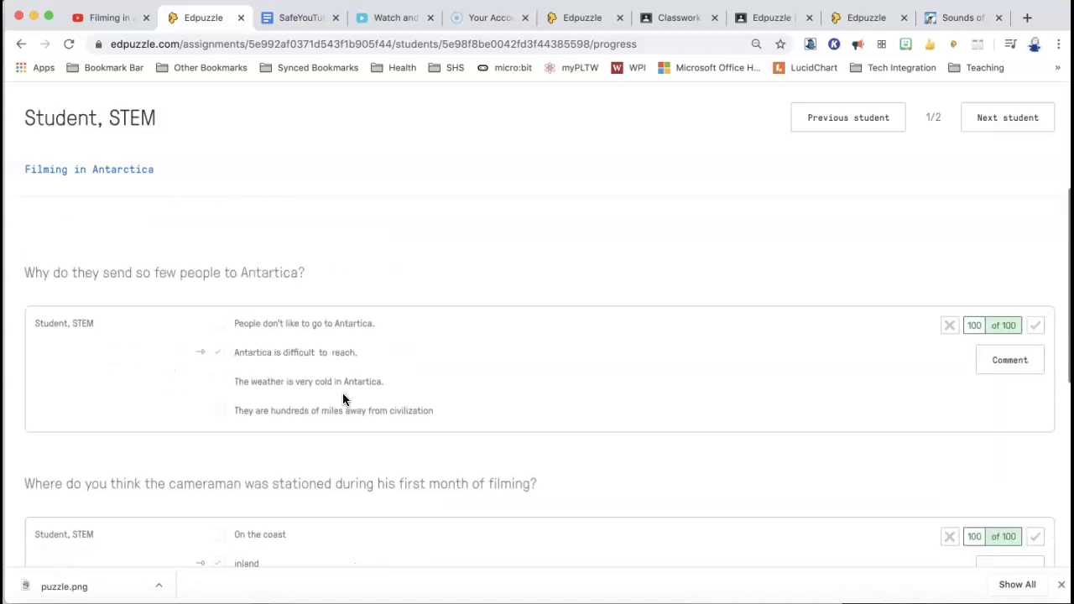
scroll(343, 394, "down", 4)
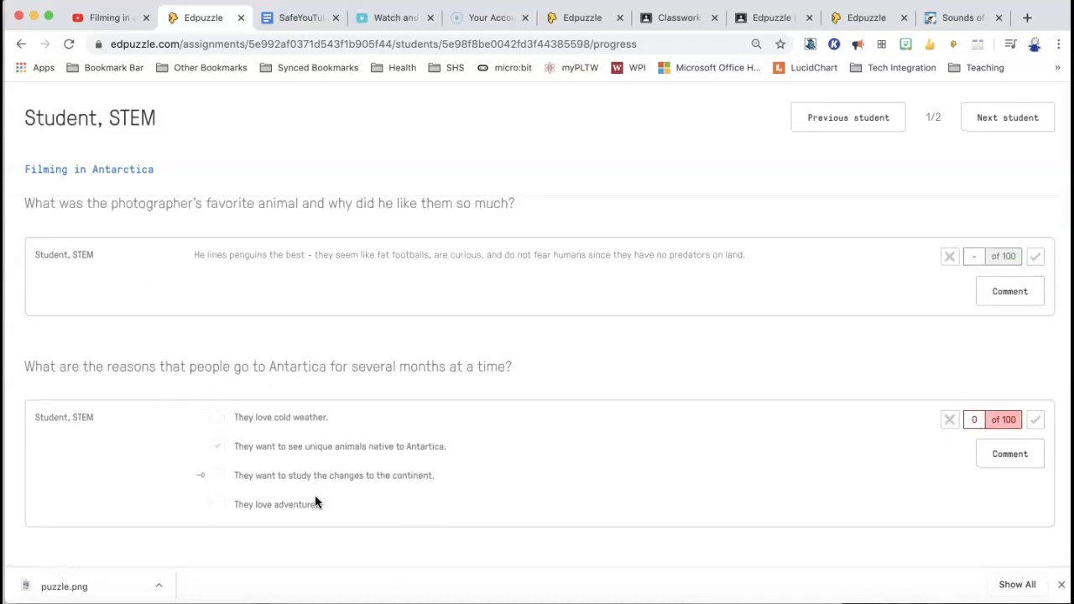
left_click(1011, 454)
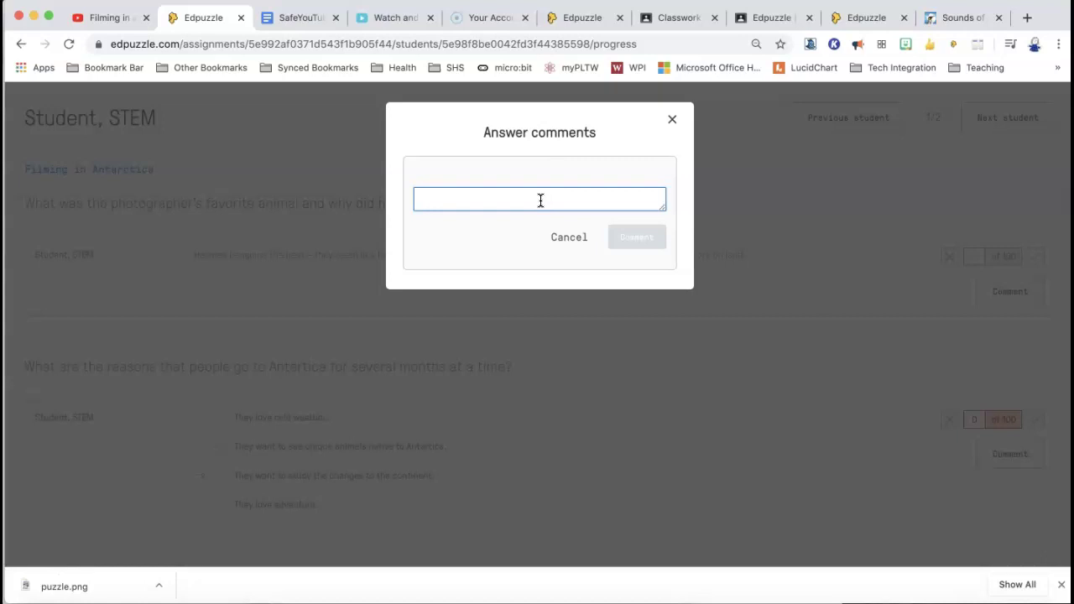
left_click(560, 238)
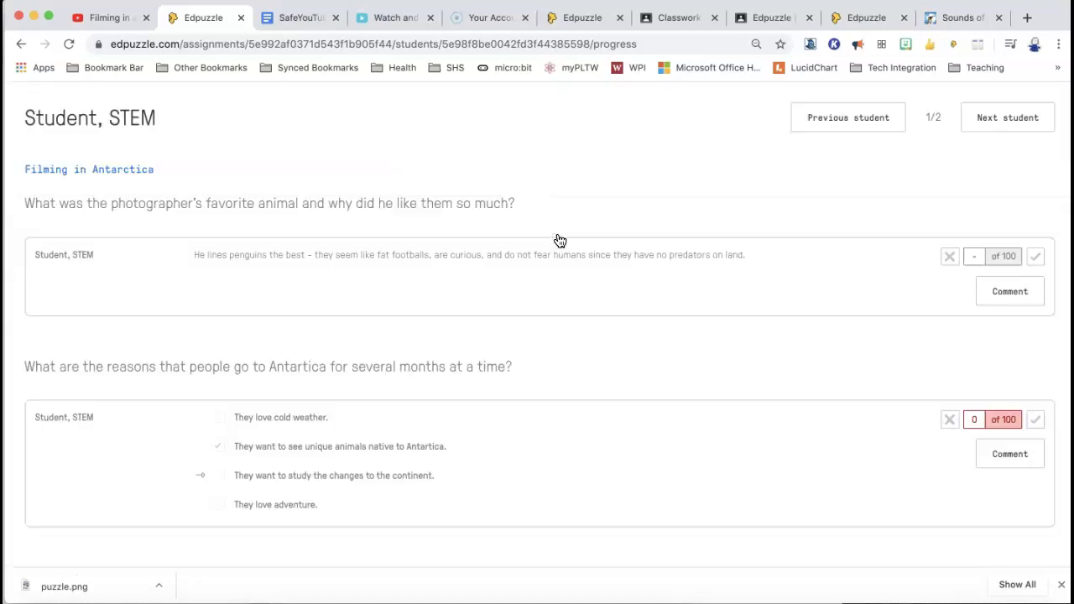
- Go to the second student's progress and mark the open-ended answer "hih" about the photographer's favorite animal as correct
scroll(619, 294, "up", 8)
scroll(619, 295, "up", 2)
scroll(618, 295, "down", 1)
scroll(619, 295, "up", 1)
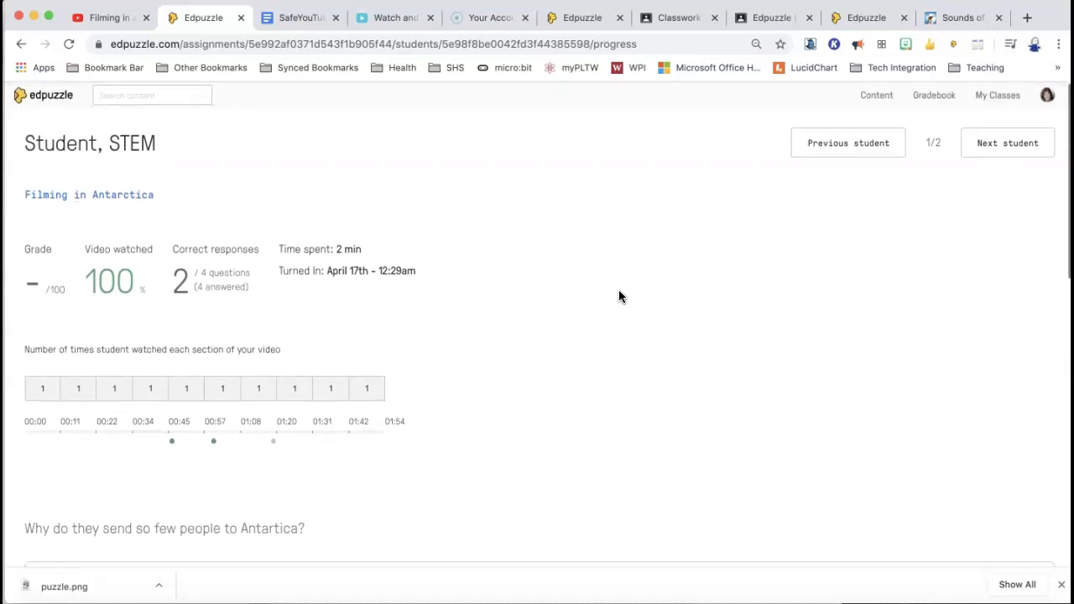
scroll(618, 297, "down", 4)
scroll(618, 296, "up", 4)
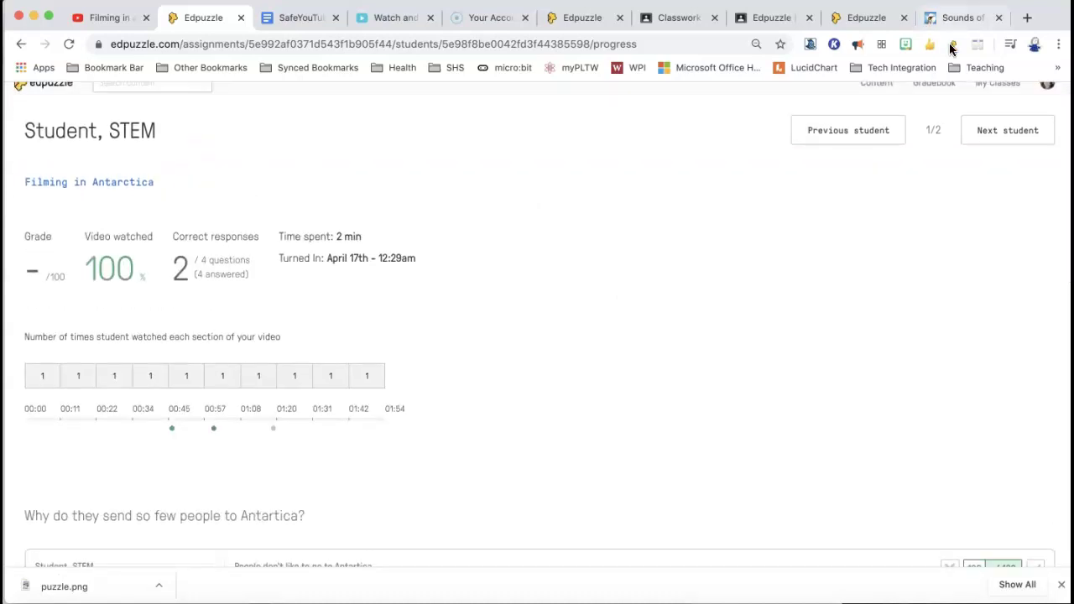
left_click(974, 131)
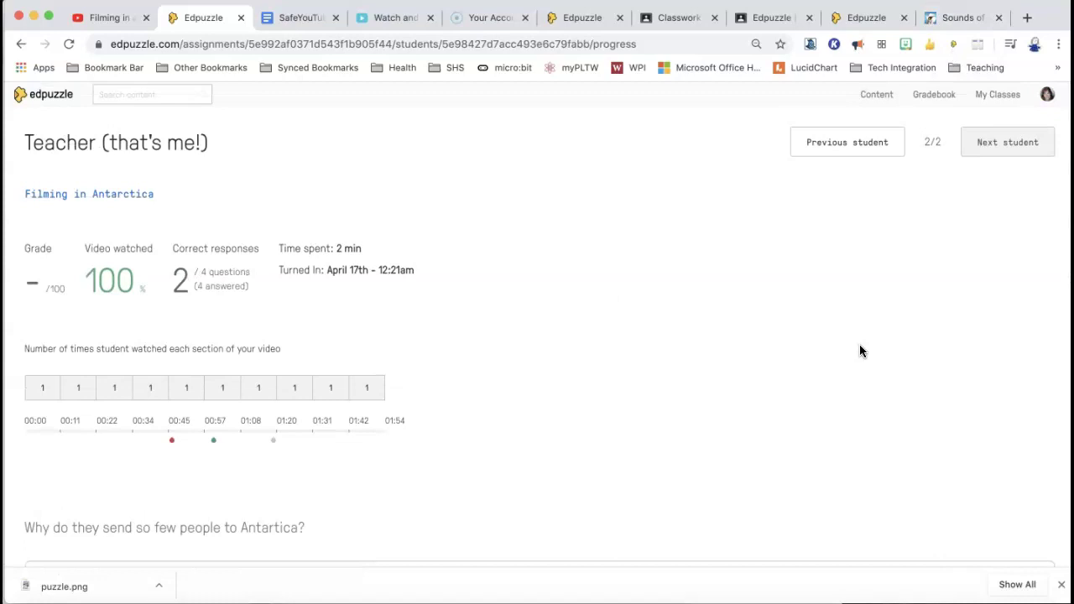
scroll(860, 349, "down", 10)
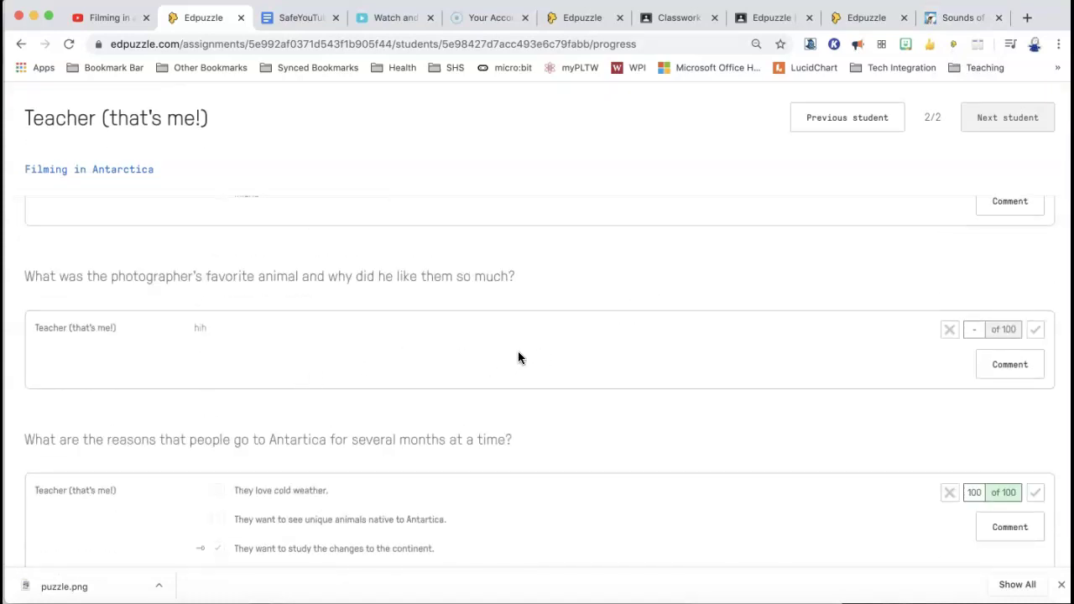
left_click(1035, 330)
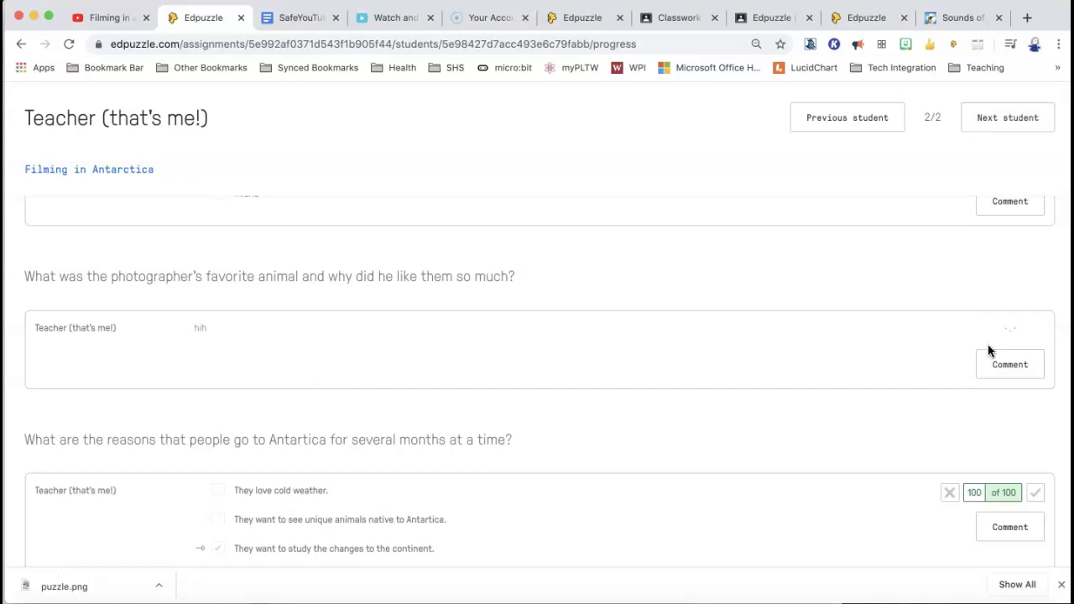
- Give the first student's open-ended answer about the favorite animal 100 of 100 and check both students' overall grades
scroll(855, 307, "up", 3)
left_click(869, 118)
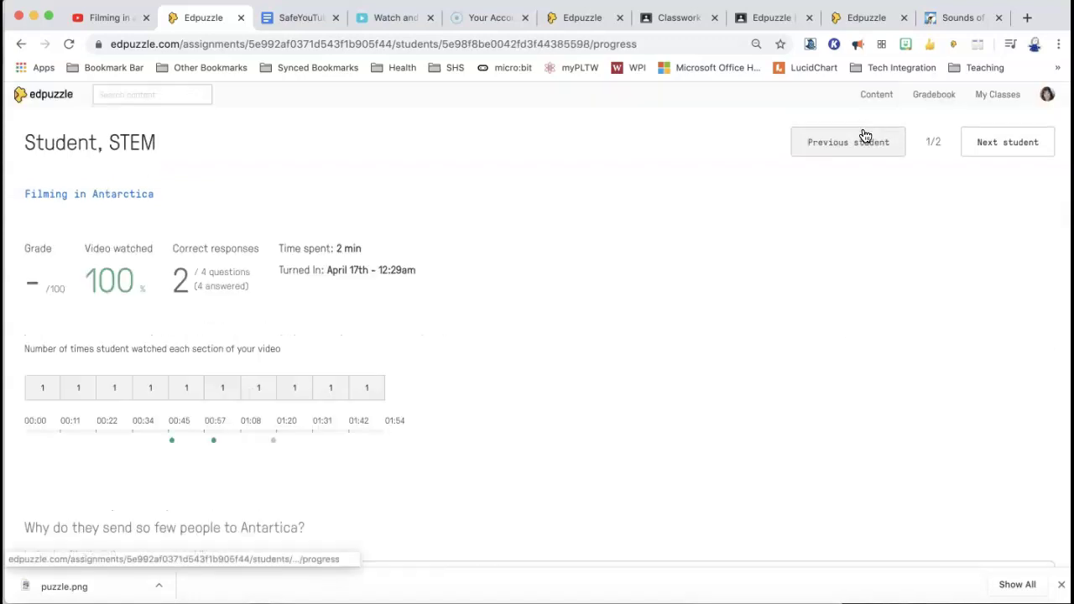
scroll(875, 479, "down", 10)
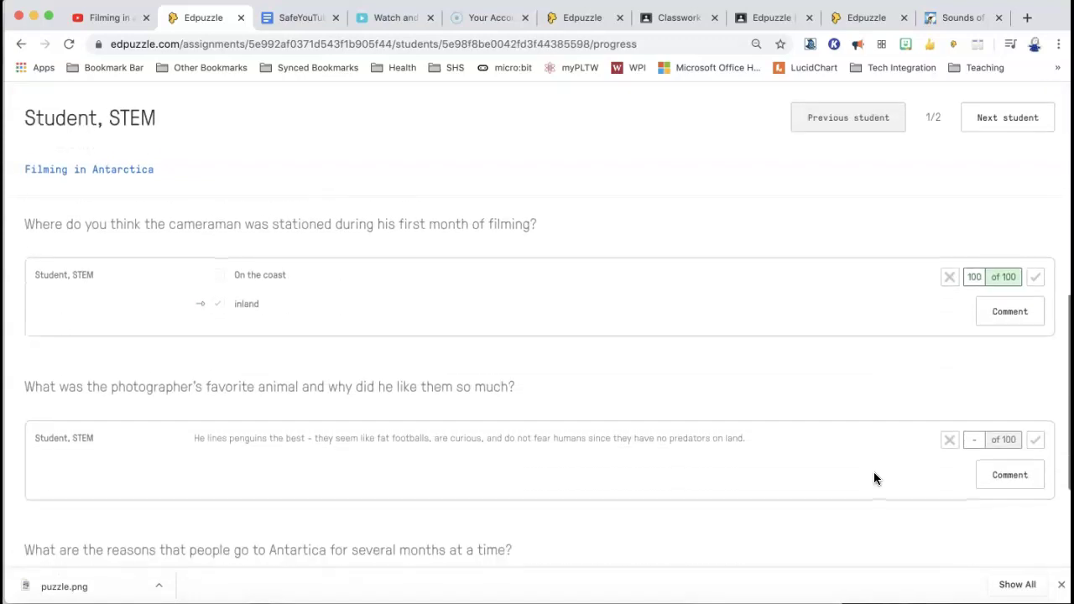
left_click(1036, 394)
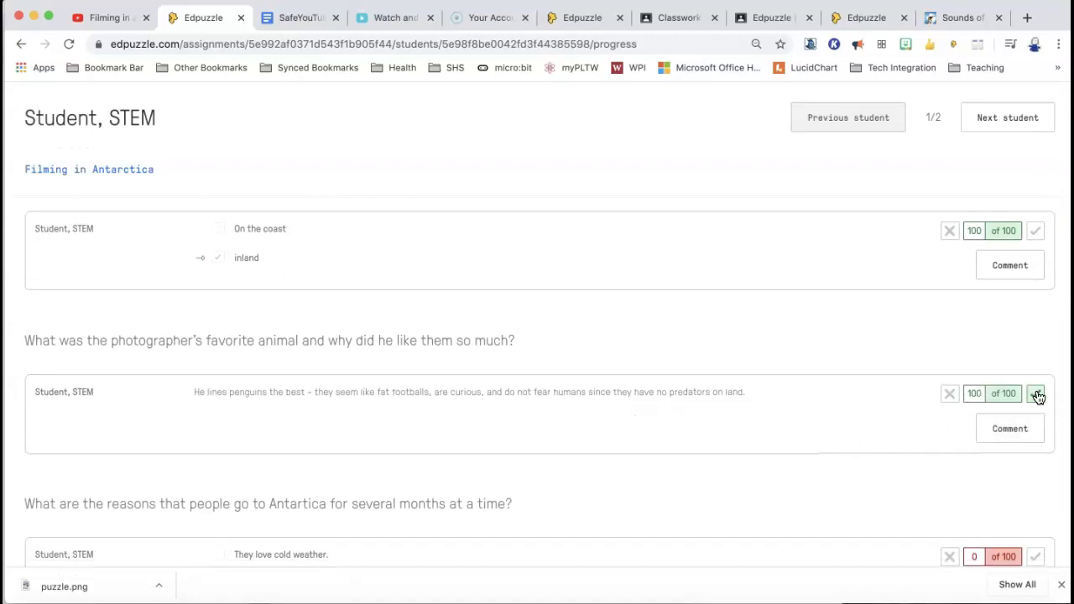
scroll(861, 350, "up", 10)
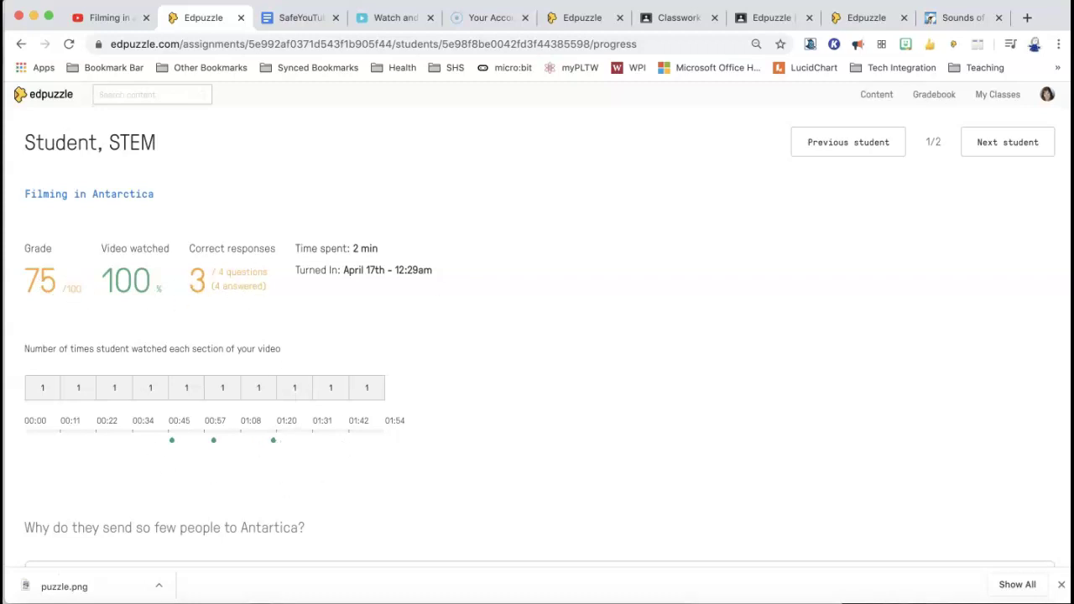
left_click(1034, 142)
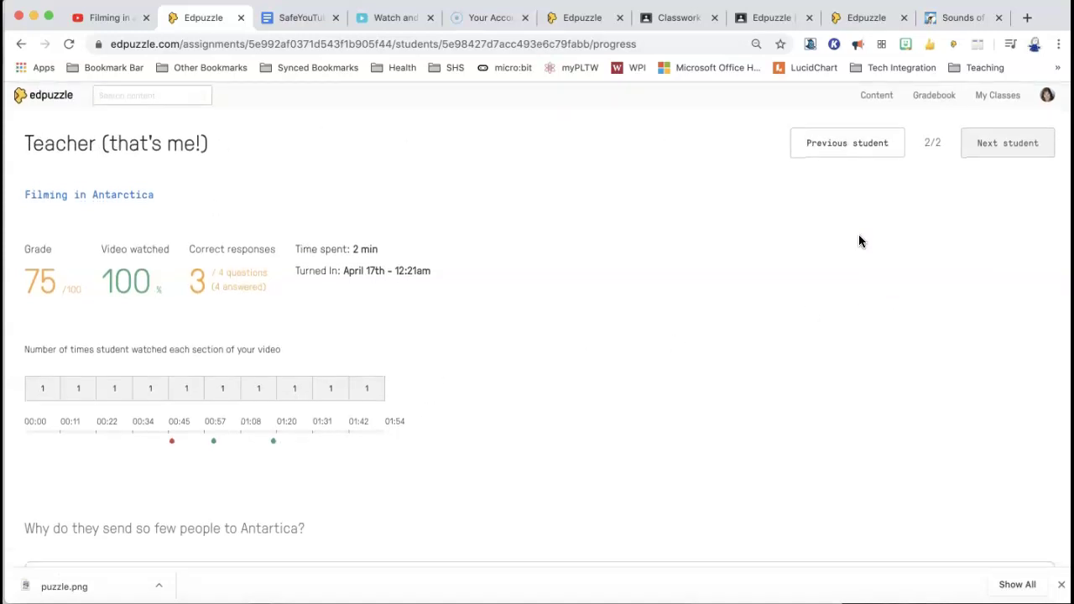
- Export the Tech Integration Testing gradebook as a CSV file and open the downloaded file
left_click(935, 97)
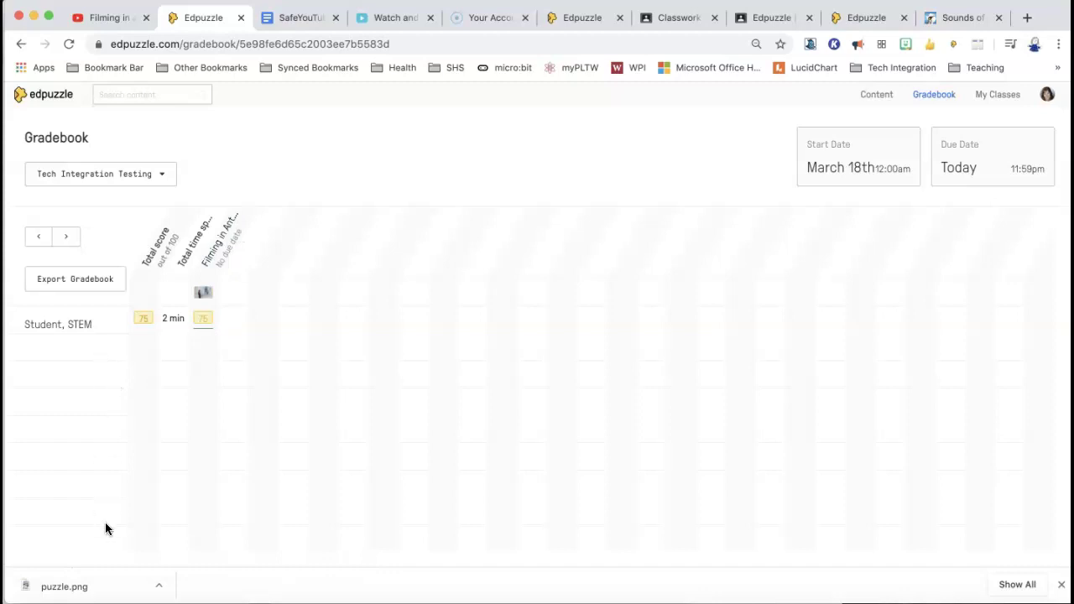
left_click(61, 278)
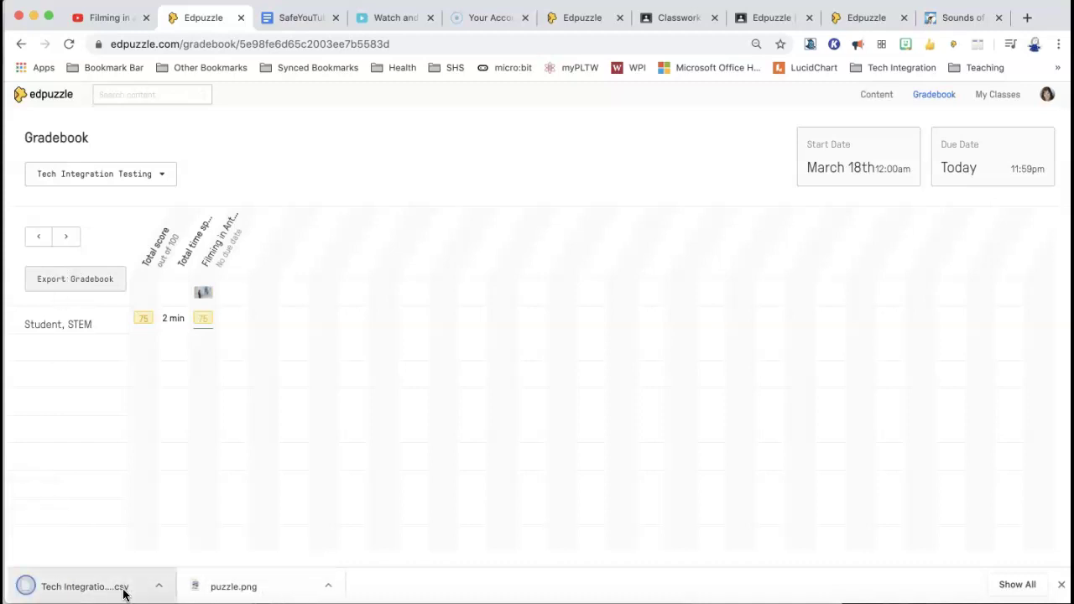
left_click(120, 593)
left_click(117, 591)
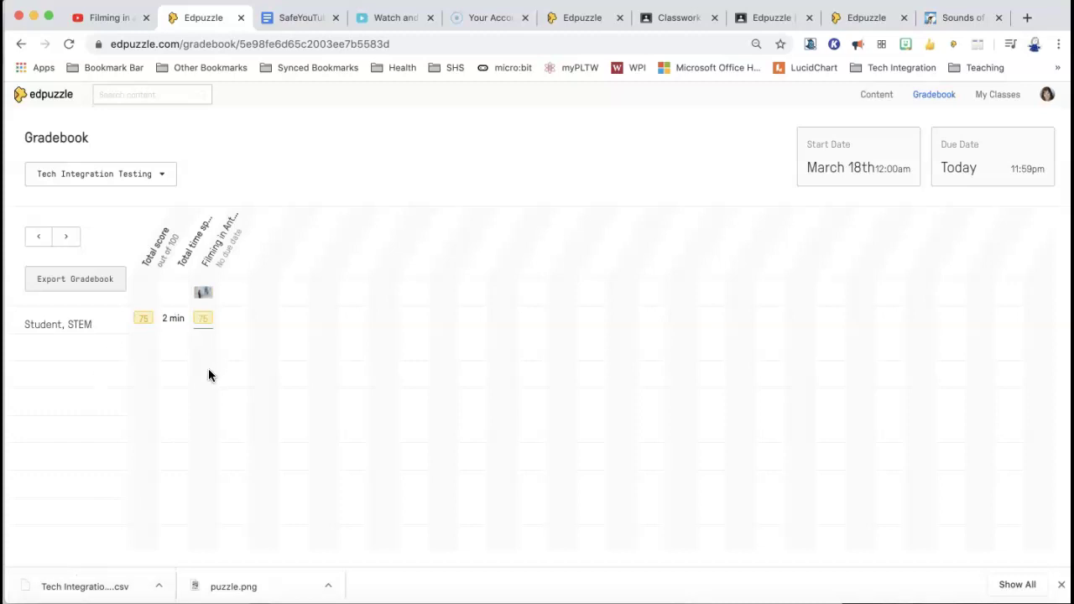
left_click(124, 585)
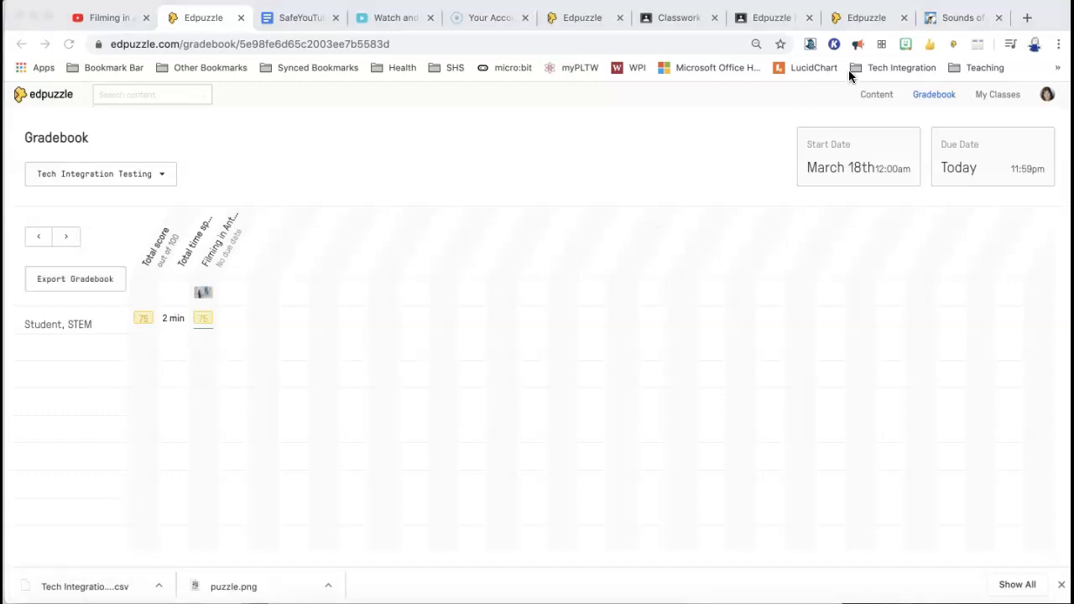
- Open the Edpuzzle content home page with the school and trending videos
left_click(873, 96)
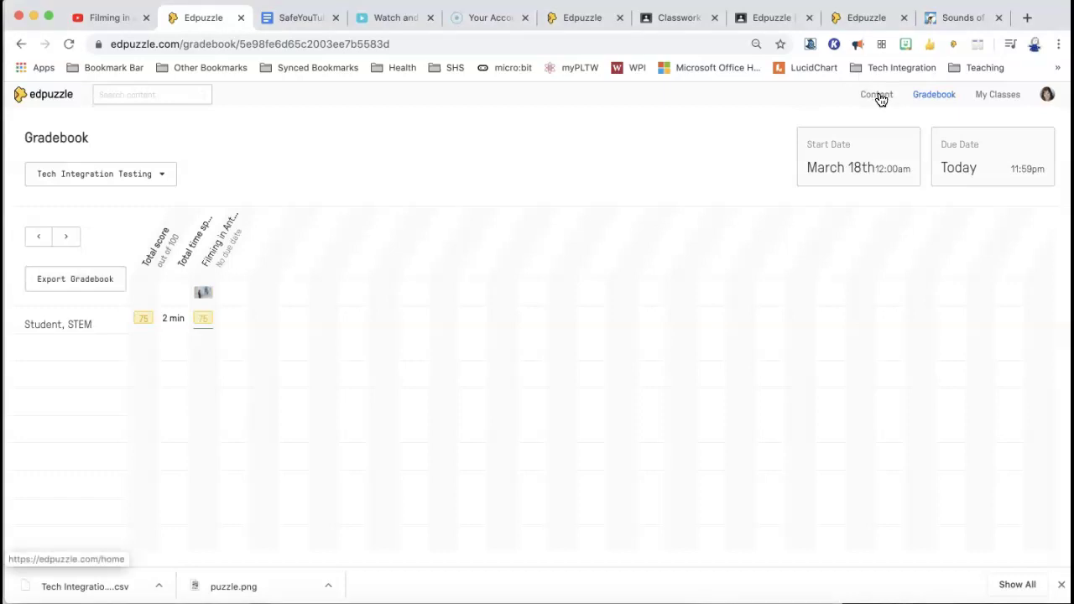
left_click(878, 98)
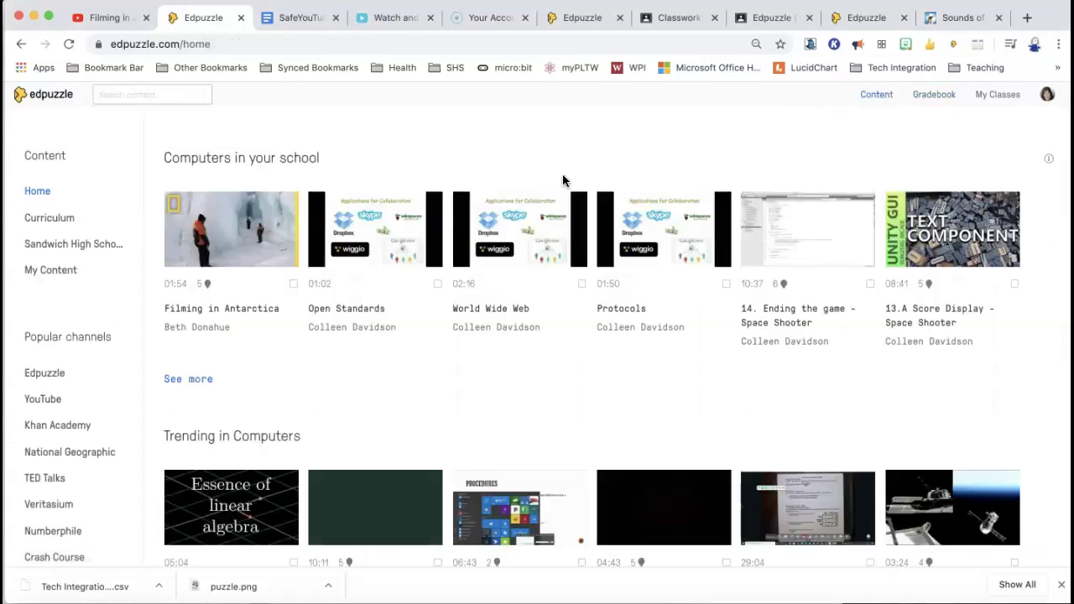